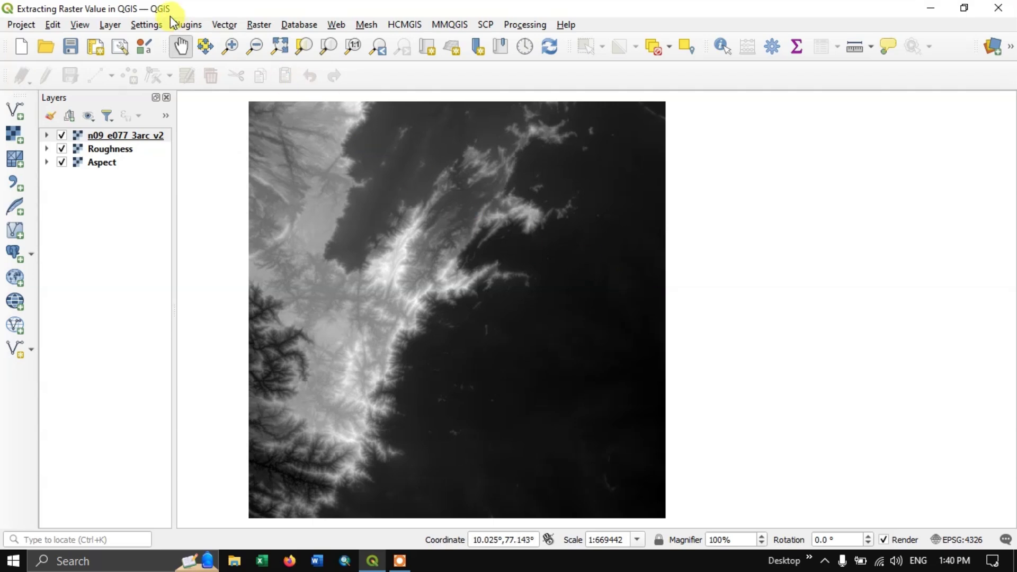
# Step: Search the plugin manager for 'point sampling' and install the Point sampling tool plugin
pyautogui.click(188, 25)
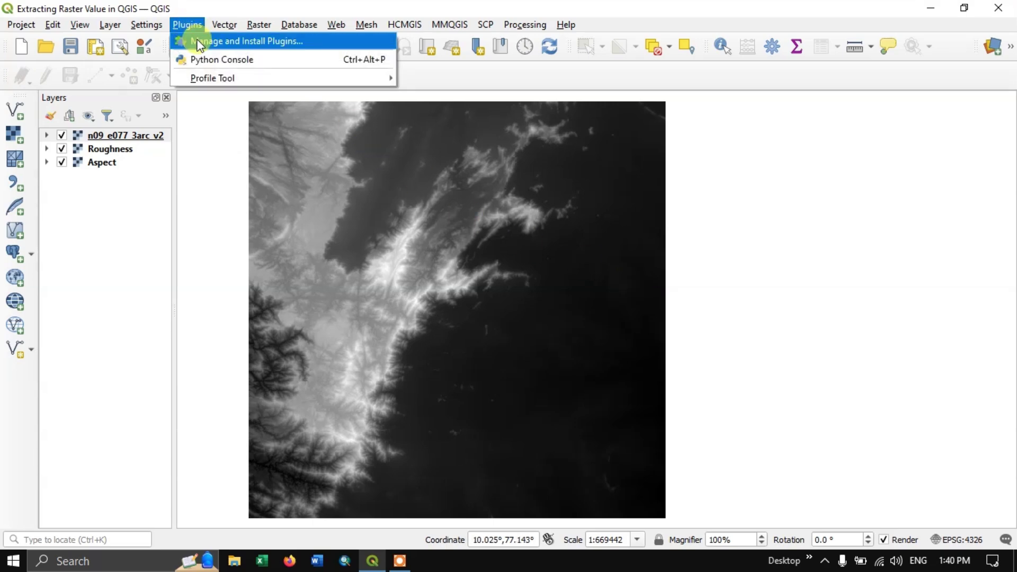
pyautogui.click(203, 43)
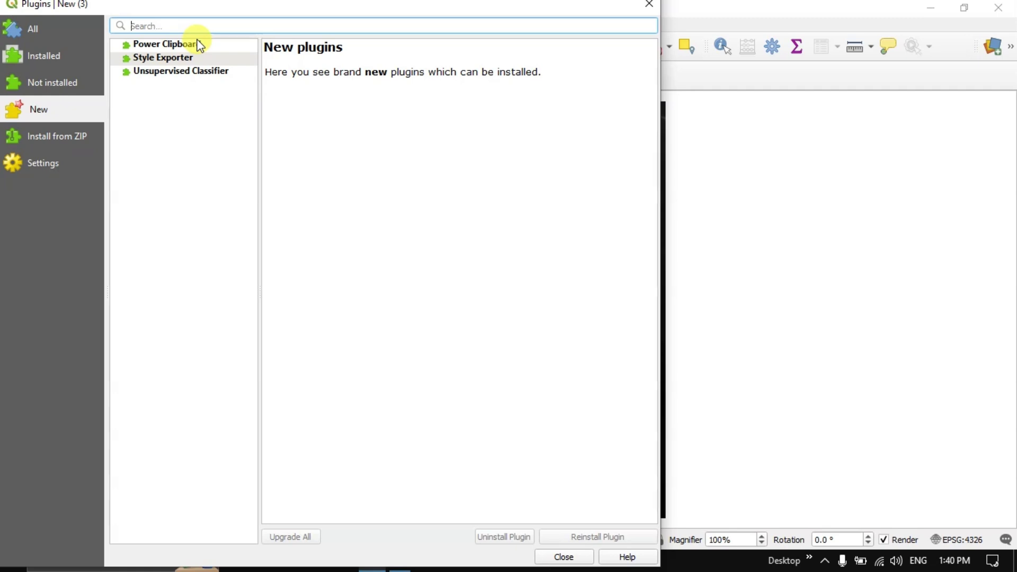
pyautogui.click(32, 30)
pyautogui.click(152, 26)
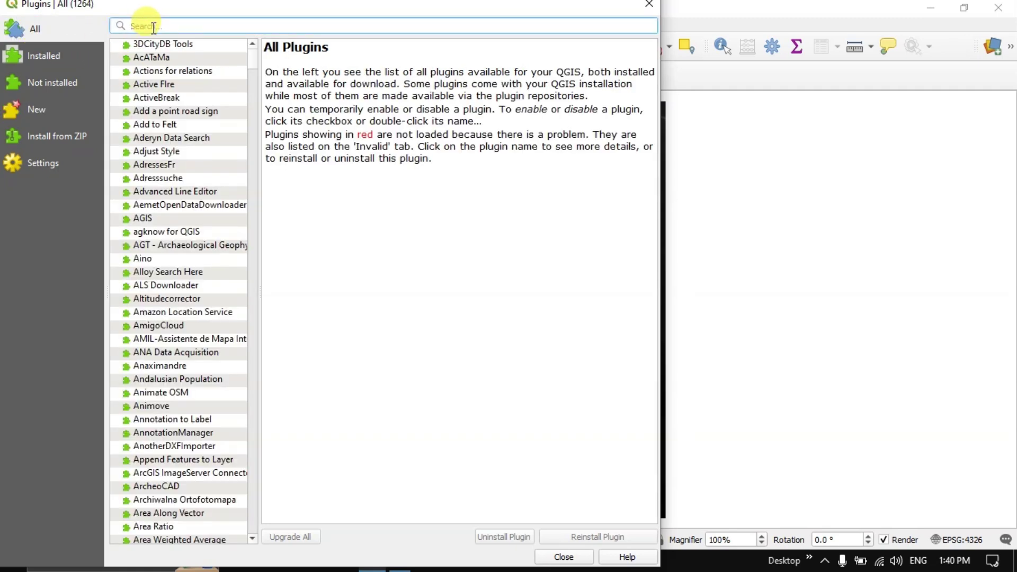
pyautogui.write('p')
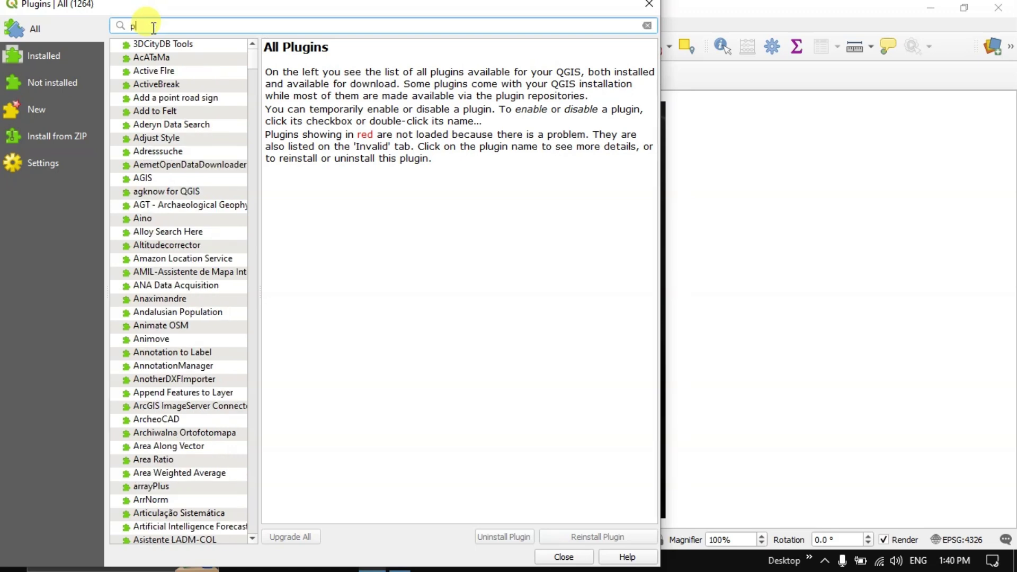
pyautogui.write('oint ')
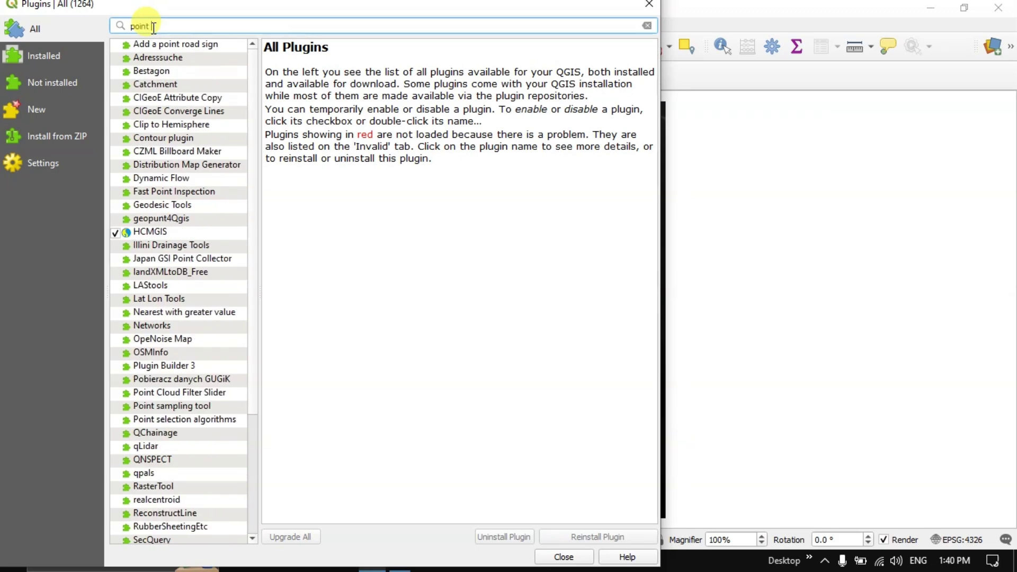
pyautogui.write('samo')
pyautogui.press('BackSpace')
pyautogui.write('l')
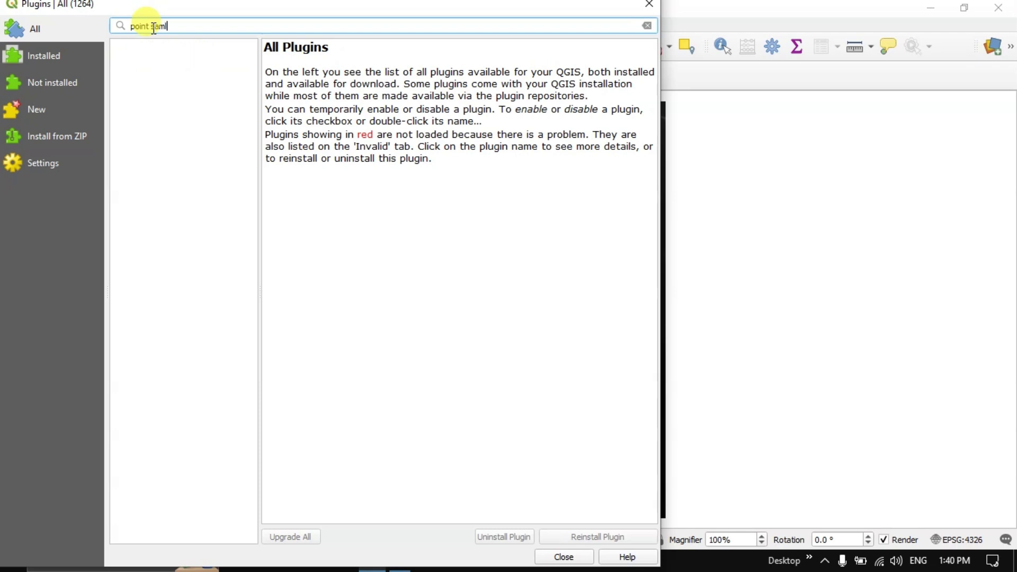
pyautogui.press('BackSpace')
pyautogui.write('pling')
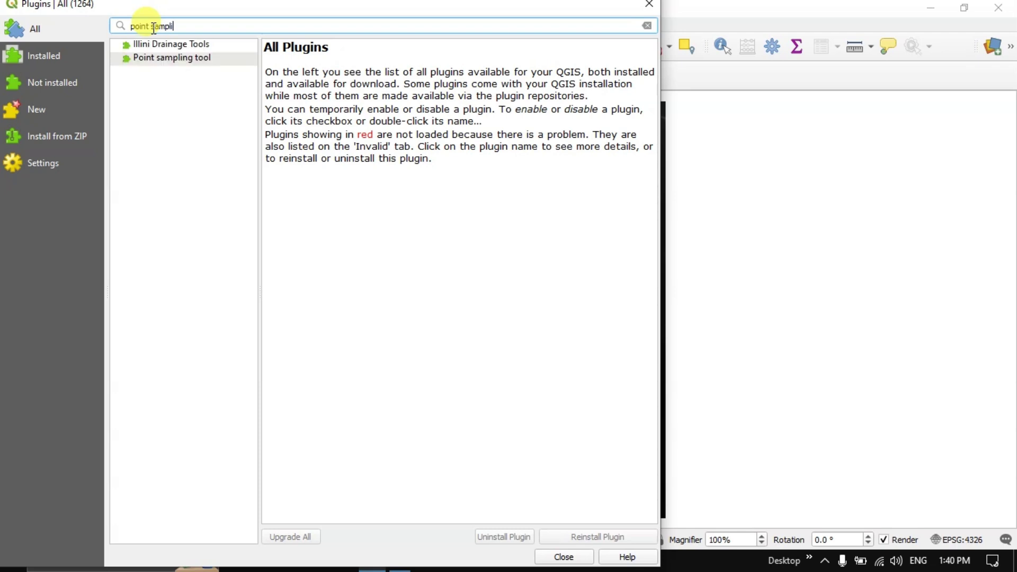
pyautogui.click(179, 59)
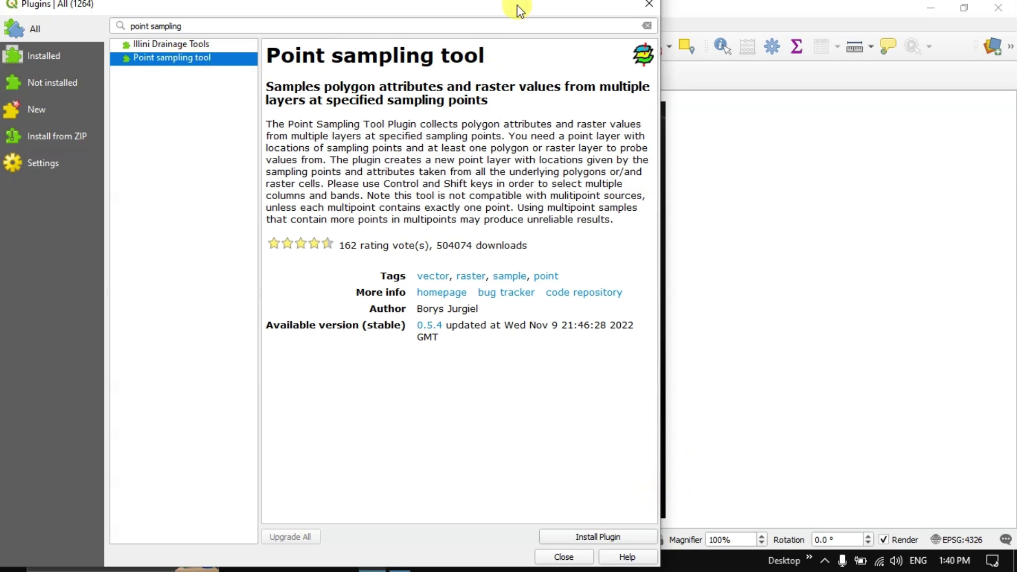
pyautogui.moveTo(512, 6)
pyautogui.mouseDown()
pyautogui.moveTo(535, 61)
pyautogui.moveTo(529, 294)
pyautogui.moveTo(611, 55)
pyautogui.mouseUp()
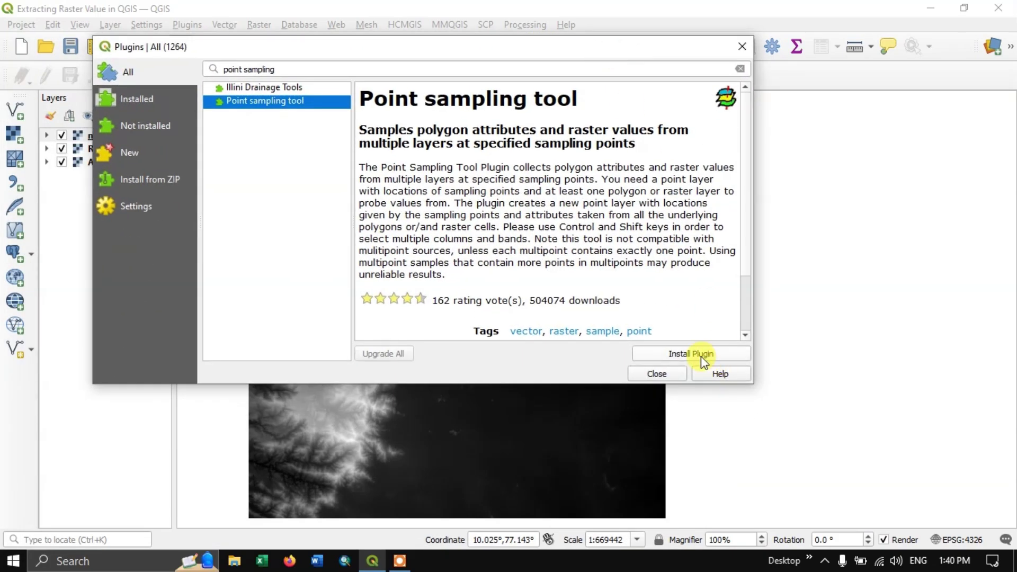
pyautogui.click(701, 356)
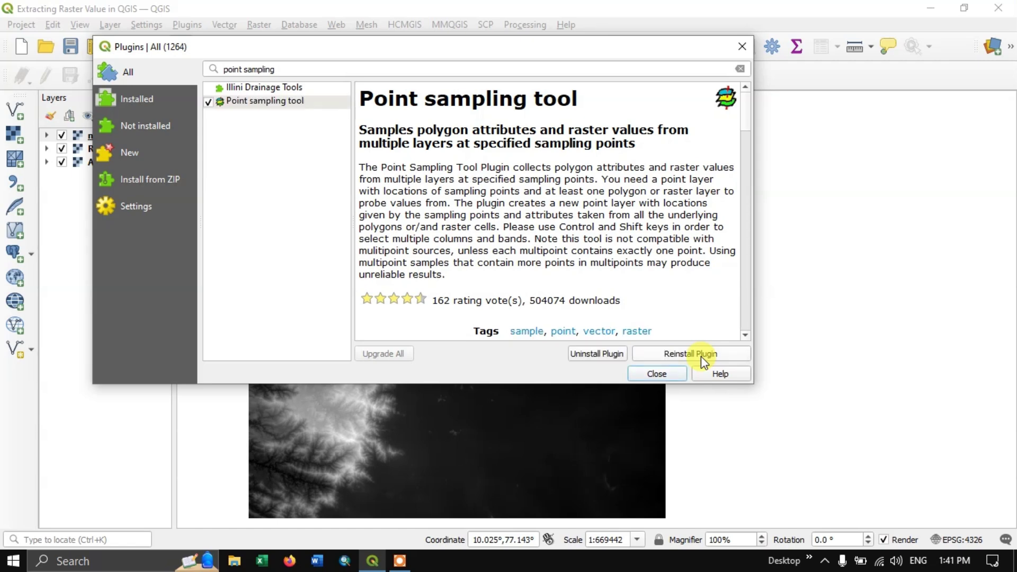
pyautogui.click(660, 375)
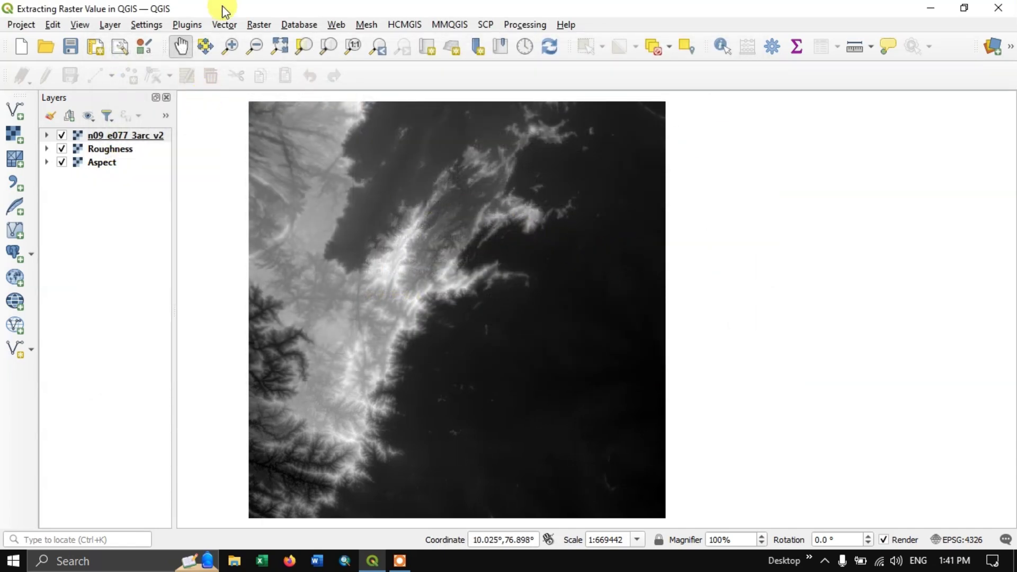
# Step: Create the Points_Location point shapefile in WGS 84 with an integer id field
pyautogui.click(107, 24)
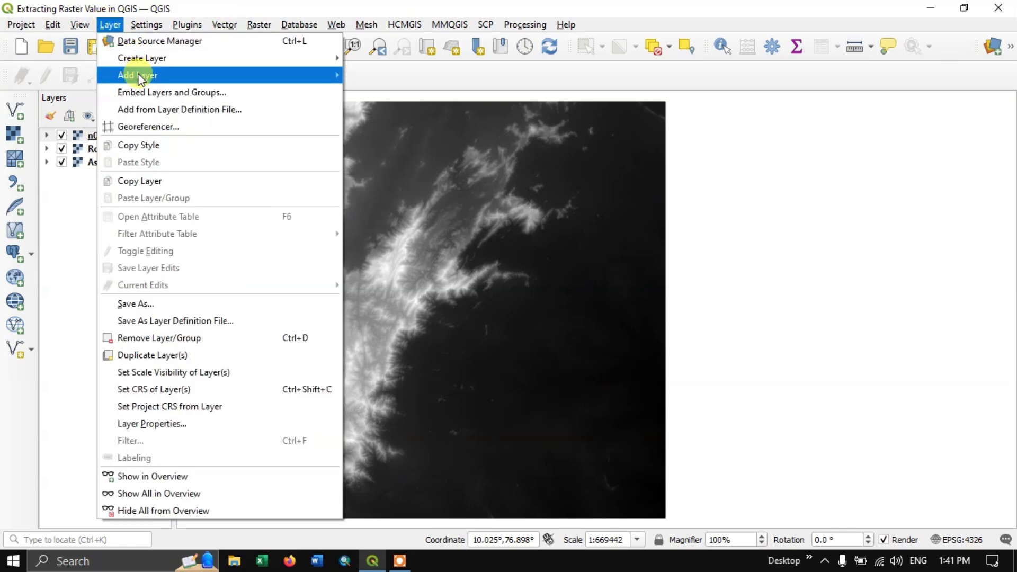
pyautogui.moveTo(142, 58)
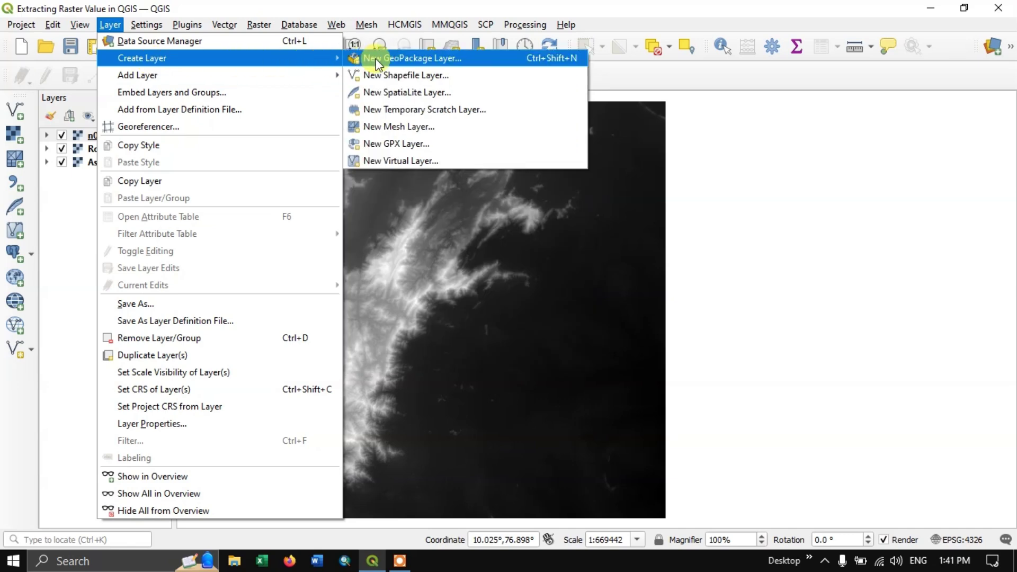
pyautogui.click(408, 80)
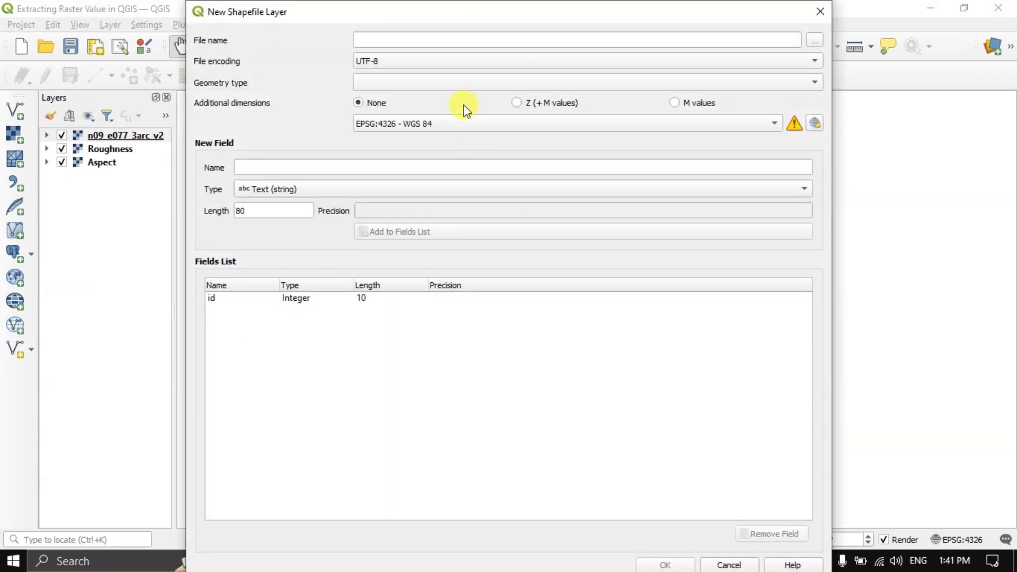
pyautogui.click(483, 41)
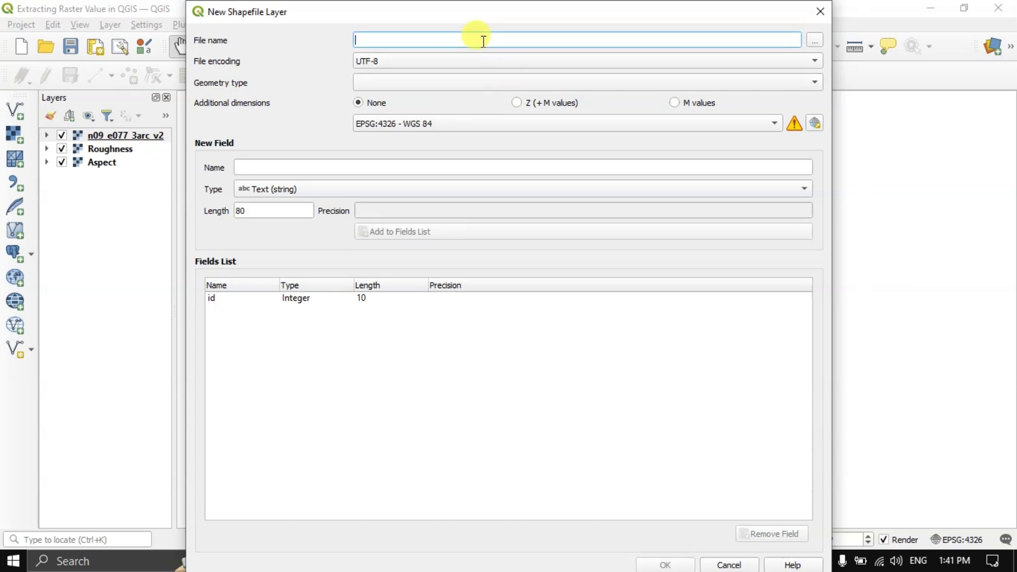
pyautogui.write('Points_Loca')
pyautogui.write('tion')
pyautogui.click(371, 83)
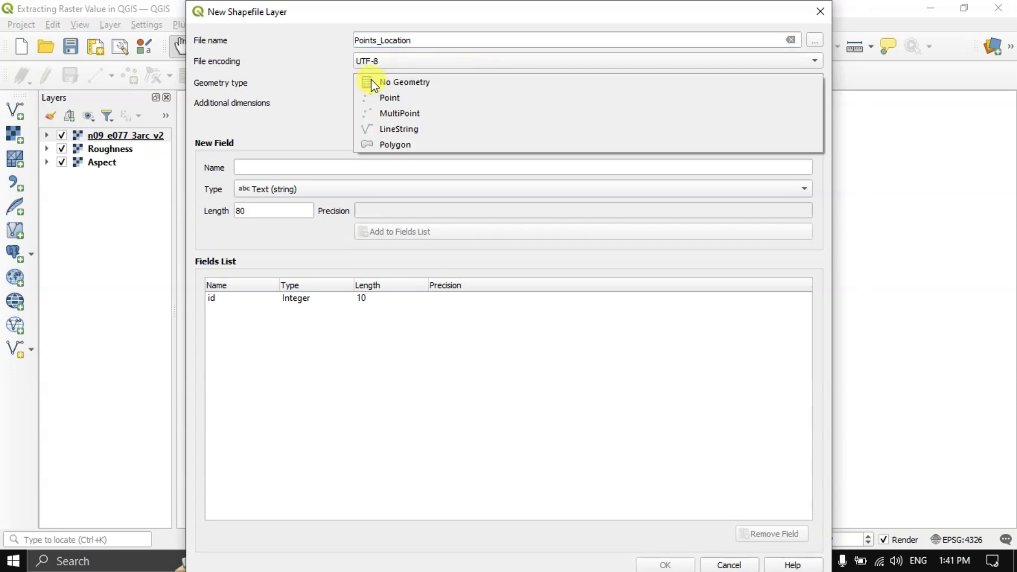
pyautogui.click(378, 99)
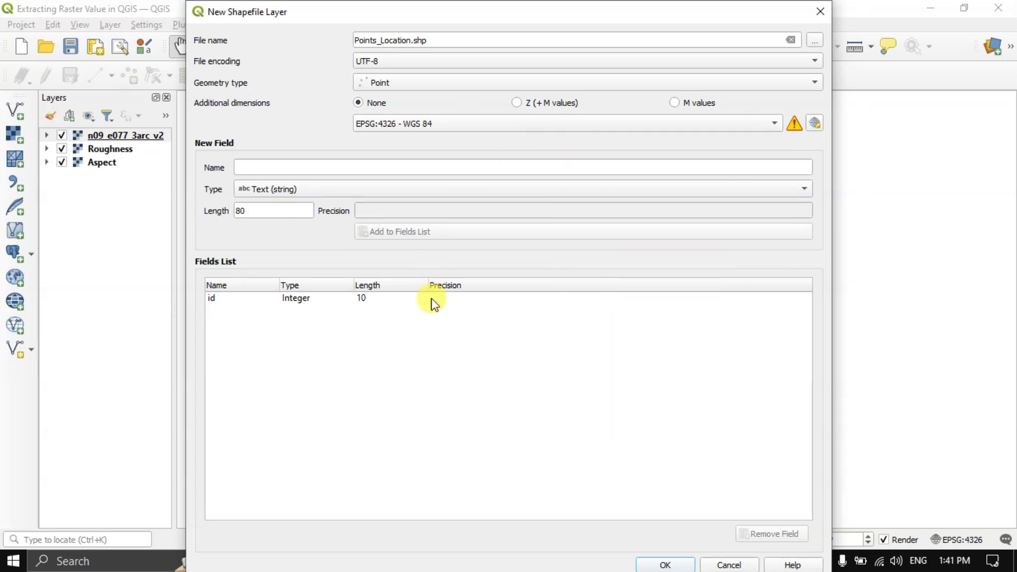
pyautogui.click(265, 166)
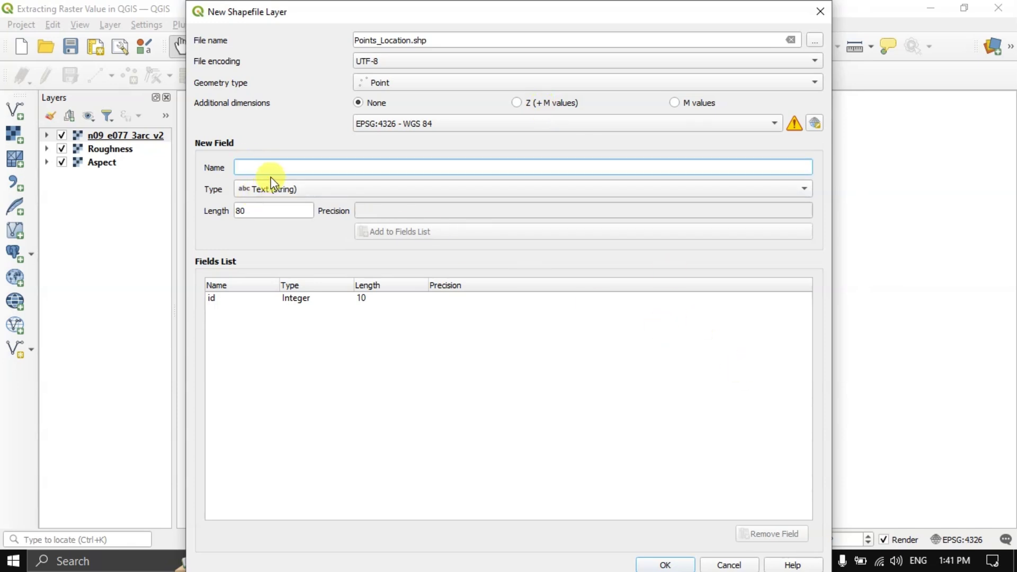
pyautogui.write('ID')
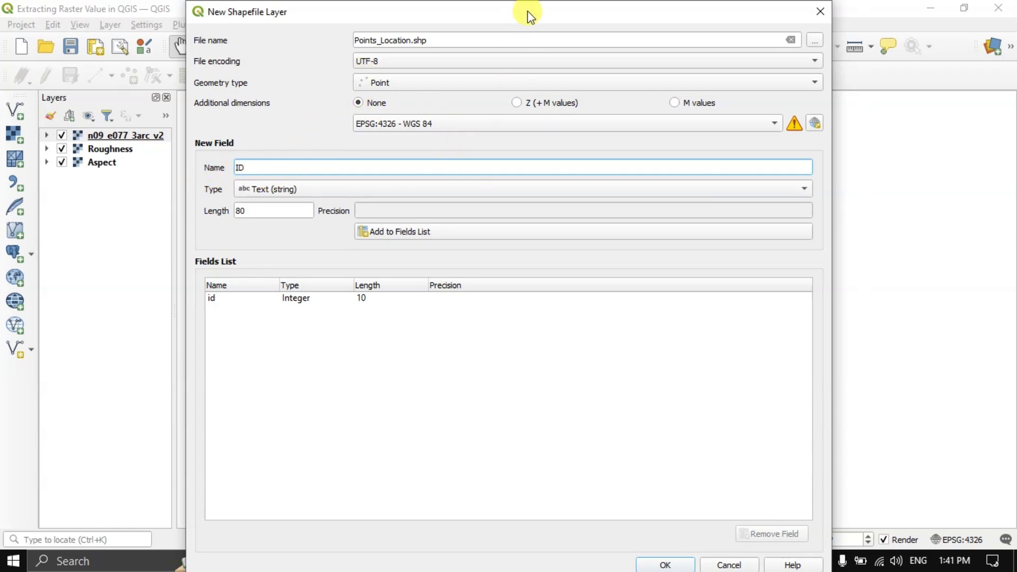
pyautogui.moveTo(530, 16); pyautogui.dragTo(540, 15)
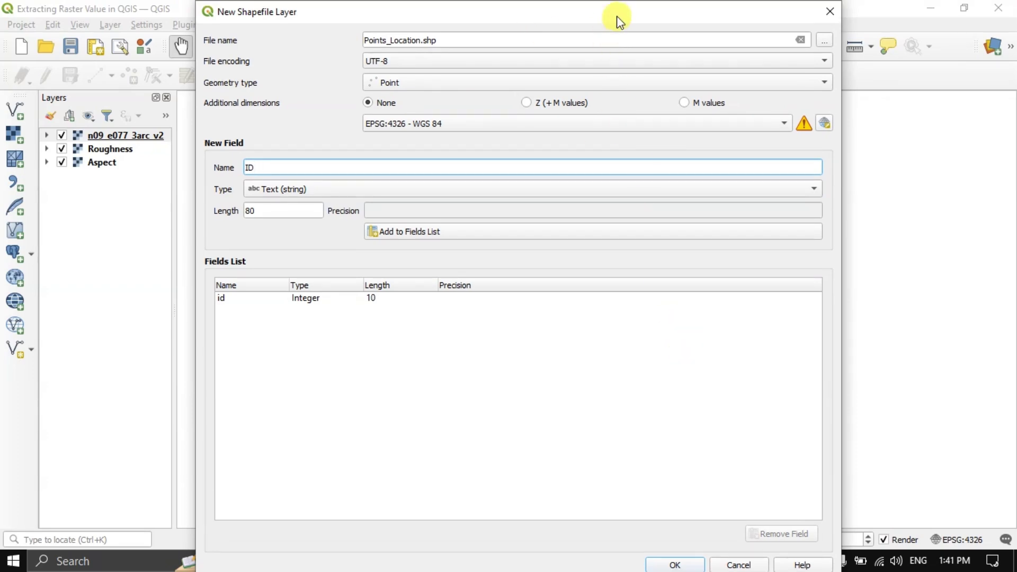
pyautogui.moveTo(620, 21); pyautogui.dragTo(633, 66)
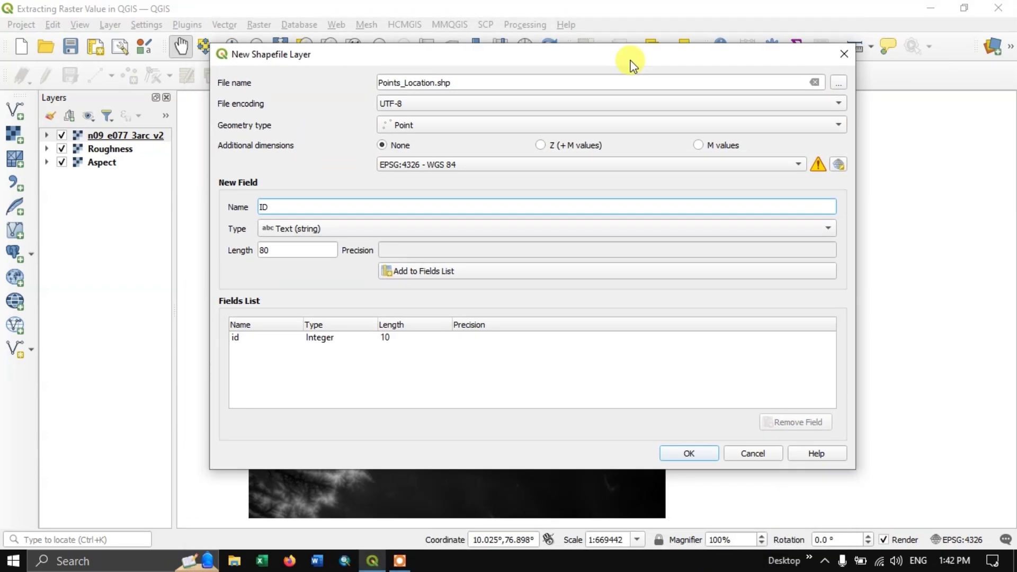
pyautogui.click(689, 453)
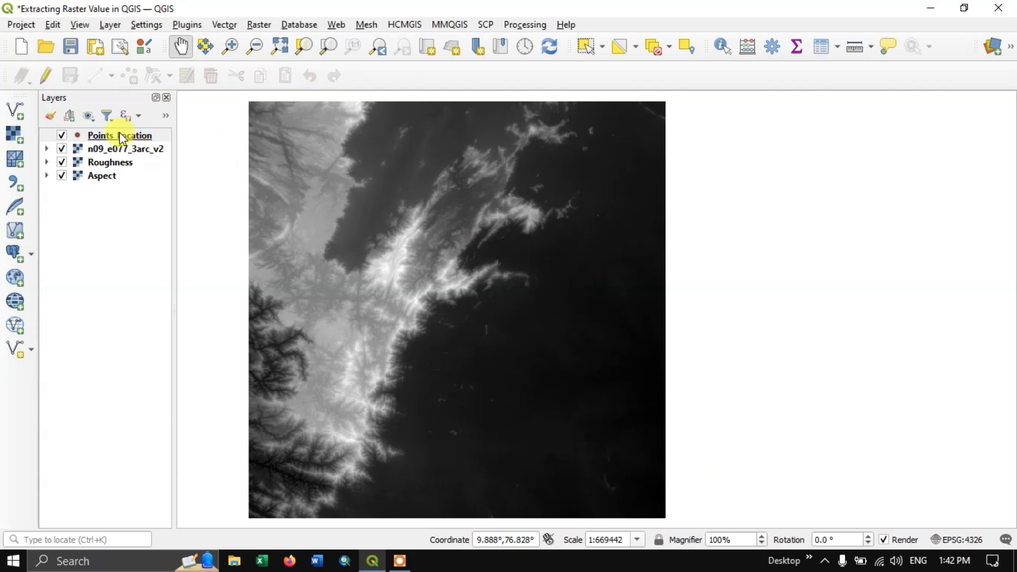
# Step: Start editing Points_Location and place the first sample point on the ridge with id 1
pyautogui.click(46, 76)
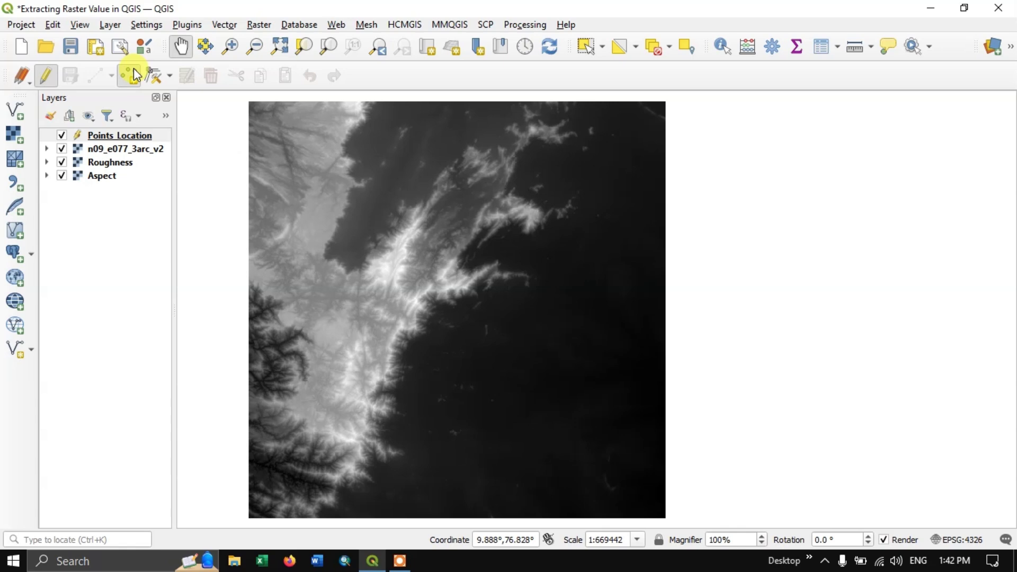
pyautogui.click(132, 73)
pyautogui.scroll(2, 402, 195)
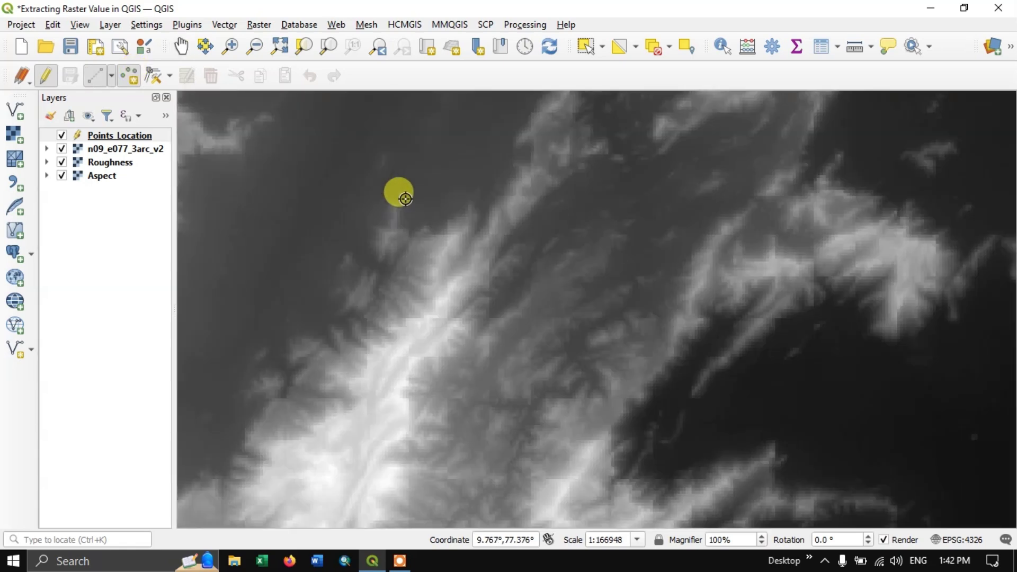
pyautogui.scroll(2, 485, 275)
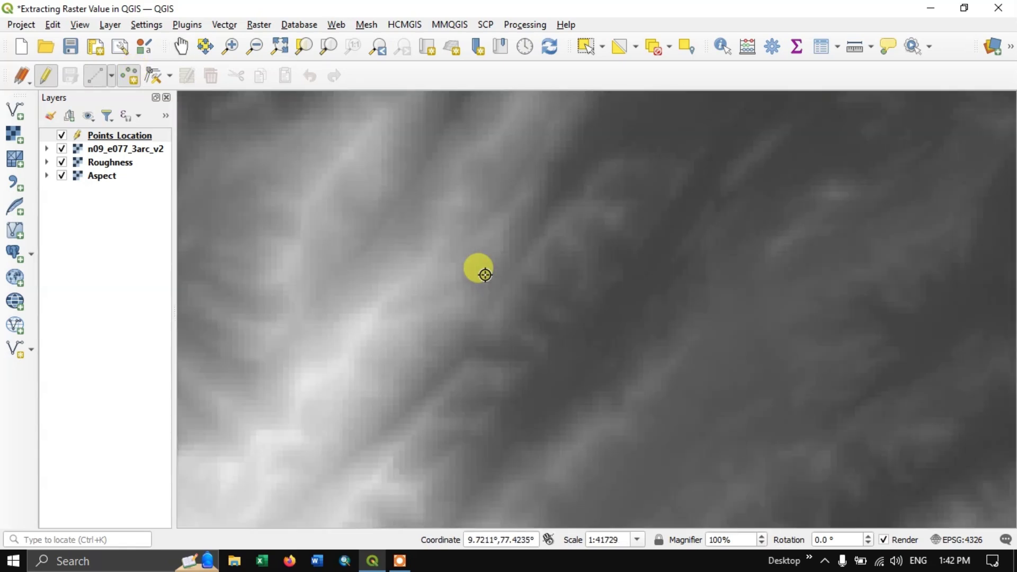
pyautogui.scroll(-2, 402, 172)
pyautogui.click(403, 171)
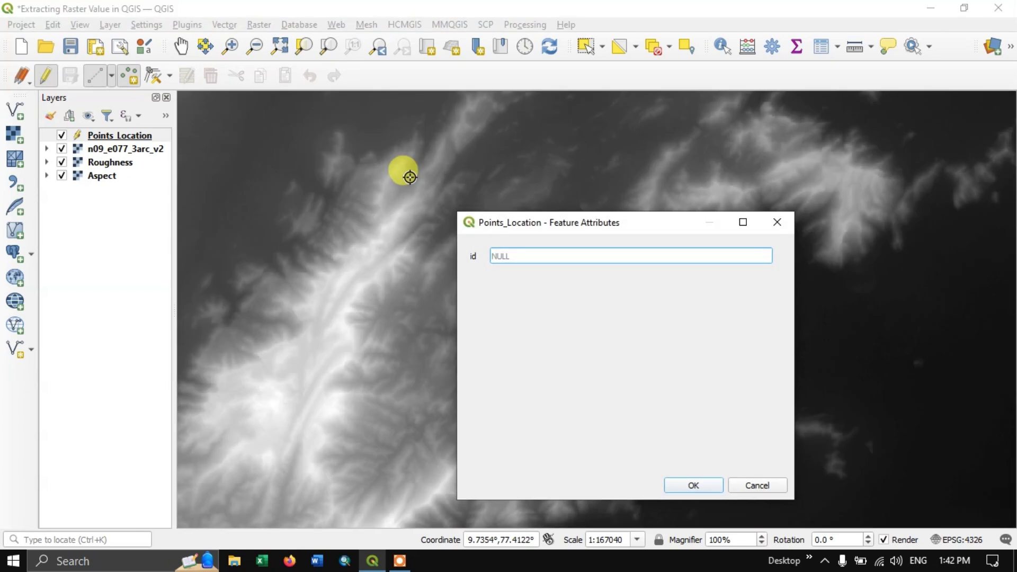
pyautogui.click(509, 255)
pyautogui.write('1')
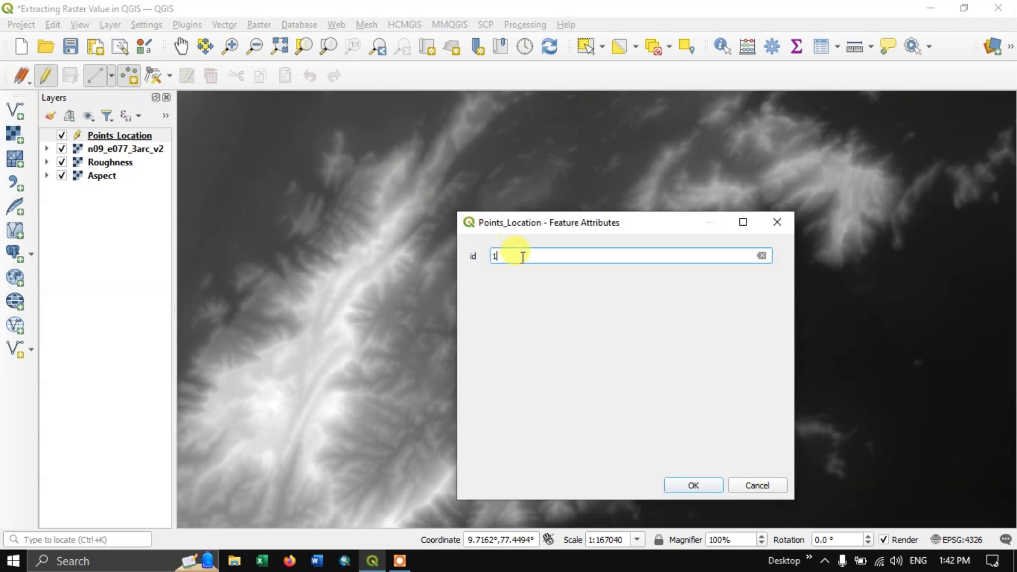
pyautogui.click(694, 486)
pyautogui.scroll(-2, 478, 231)
pyautogui.scroll(-2, 485, 244)
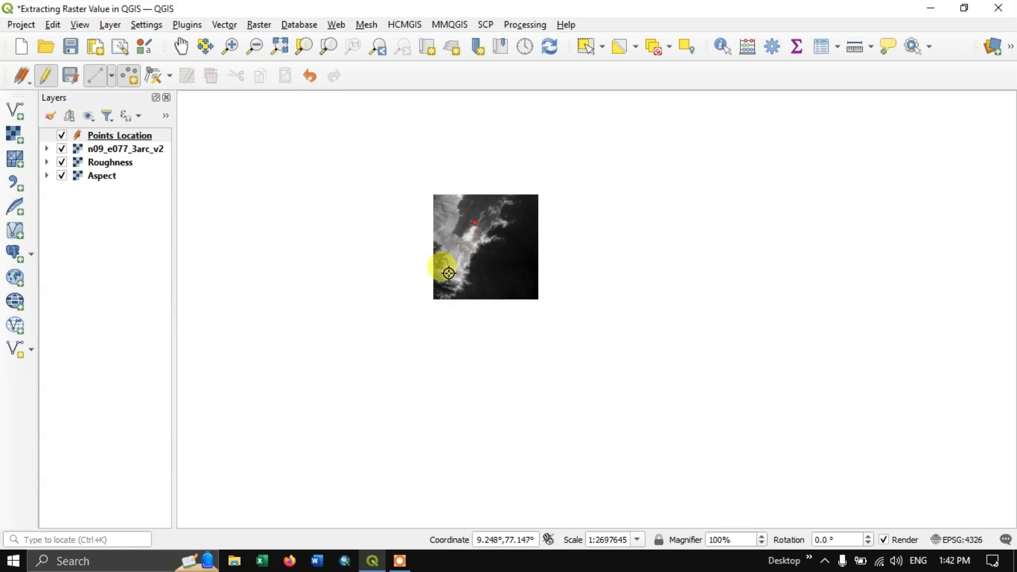
pyautogui.scroll(1, 454, 274)
pyautogui.scroll(1, 477, 286)
# Step: Add sample points with ids 2, 3, 4 and 5 across the elevation raster
pyautogui.click(615, 244)
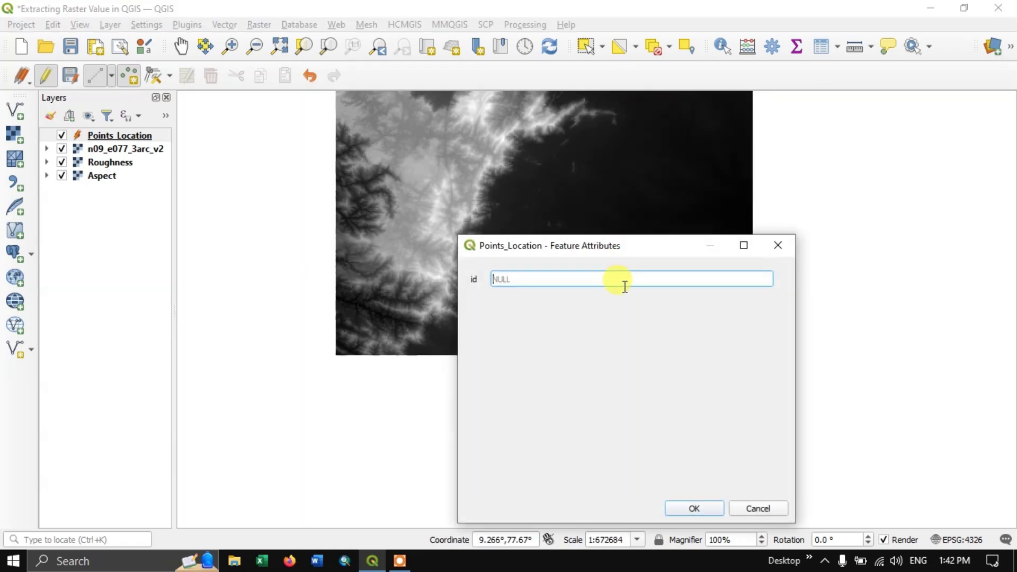
pyautogui.write('2')
pyautogui.click(693, 509)
pyautogui.scroll(3, 373, 189)
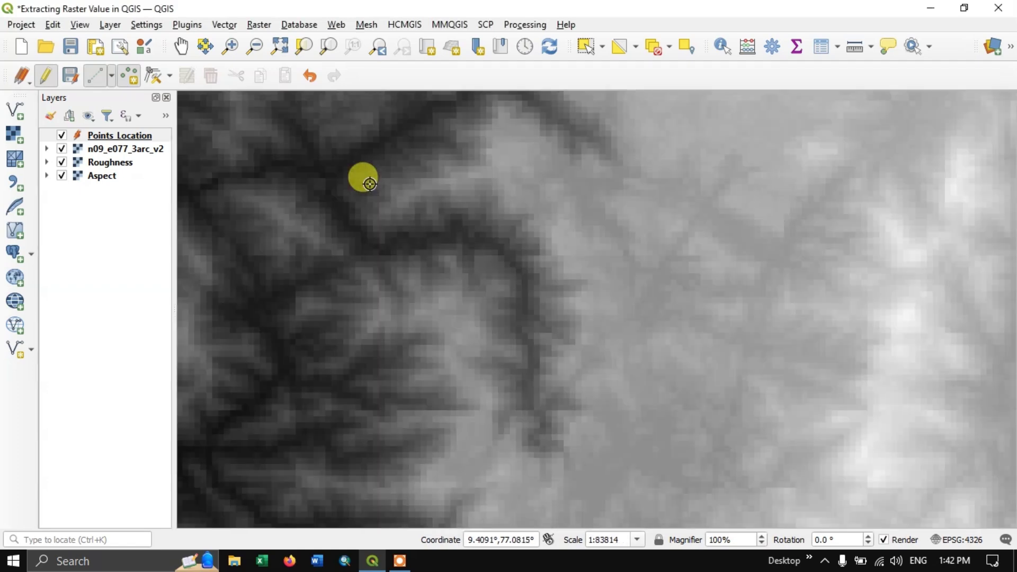
pyautogui.click(353, 214)
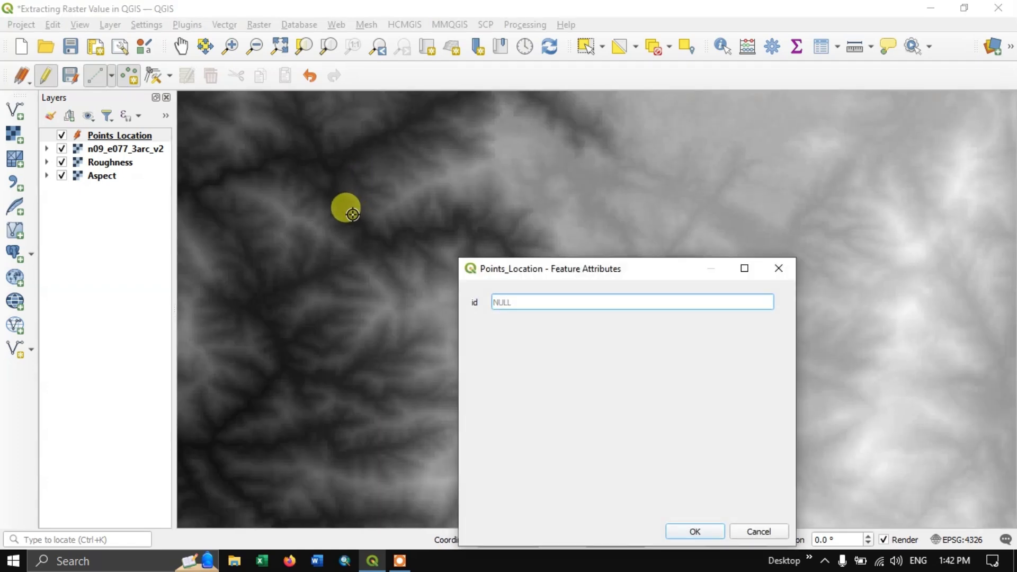
pyautogui.write('3')
pyautogui.click(706, 521)
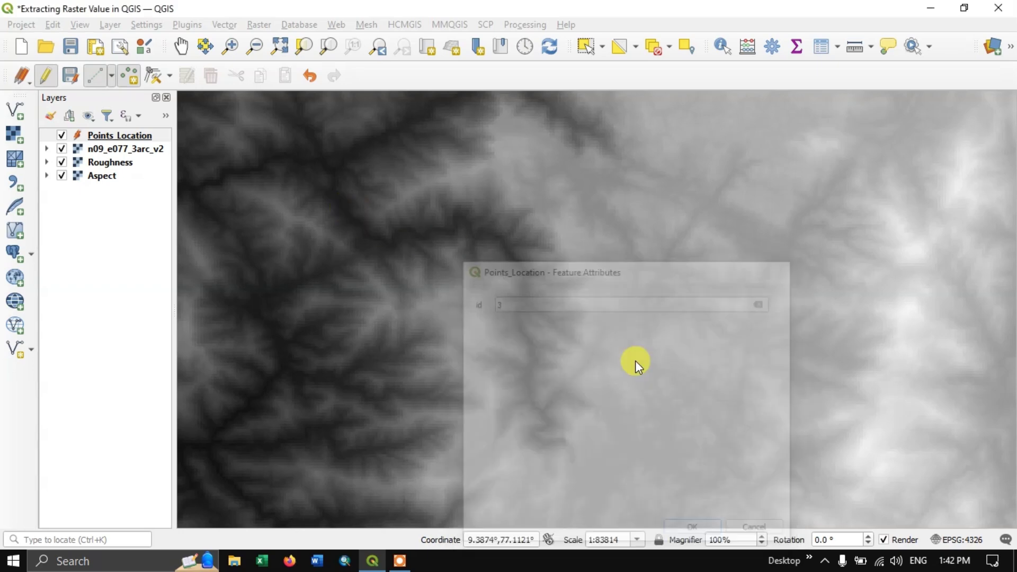
pyautogui.scroll(-3, 518, 210)
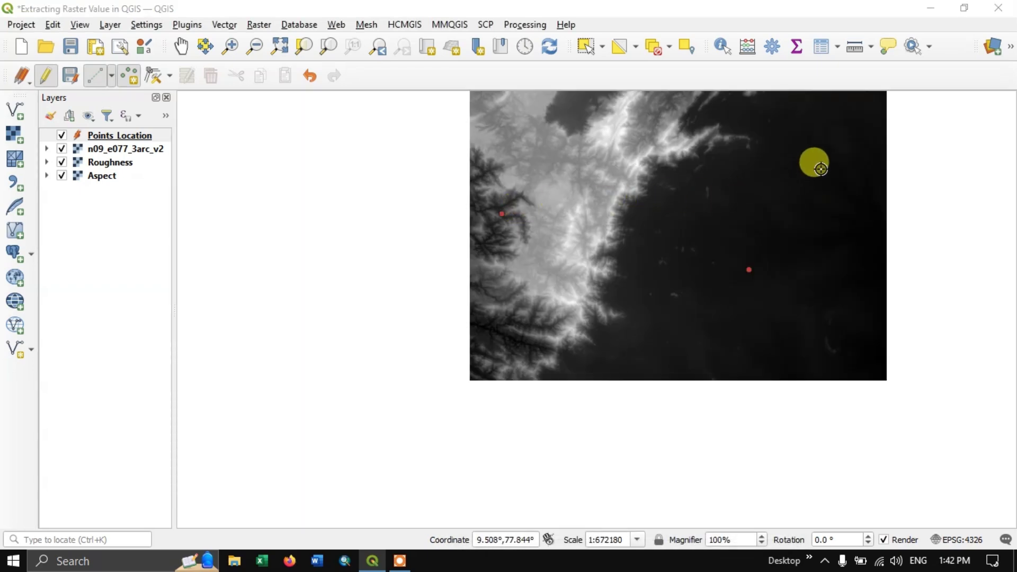
pyautogui.click(812, 166)
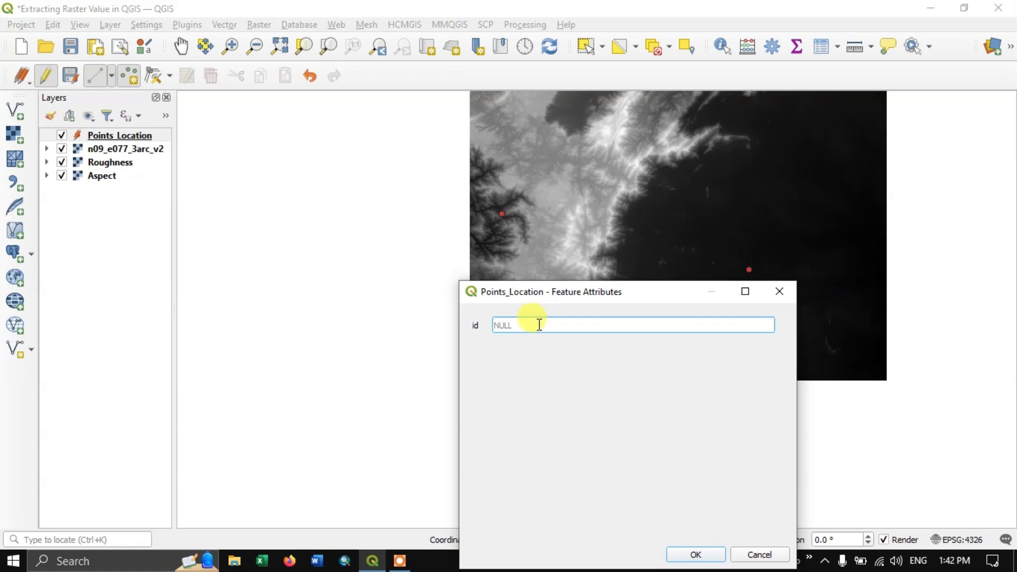
pyautogui.write('4')
pyautogui.click(700, 555)
pyautogui.scroll(-1, 517, 295)
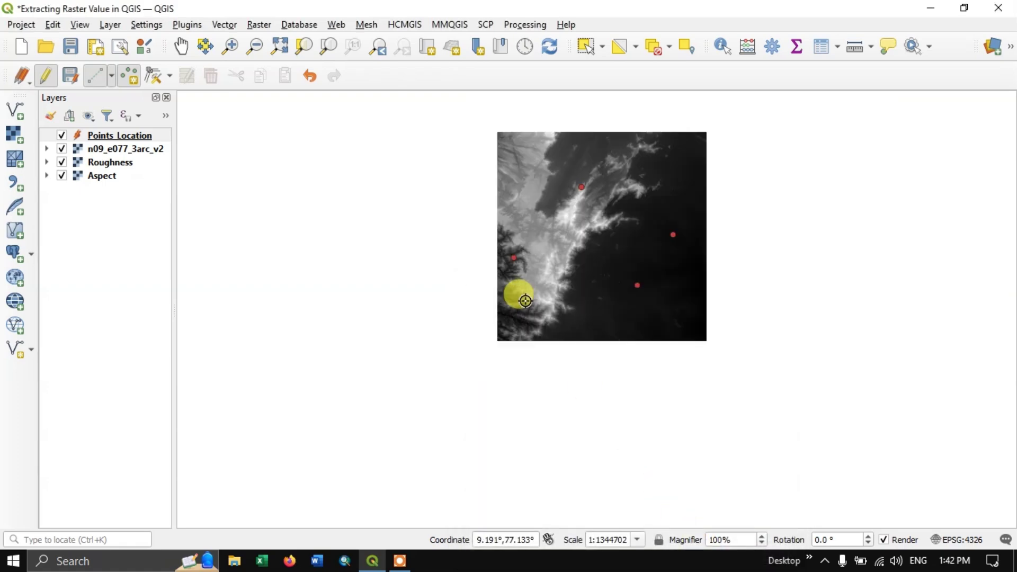
pyautogui.scroll(1, 655, 134)
pyautogui.scroll(1, 655, 134)
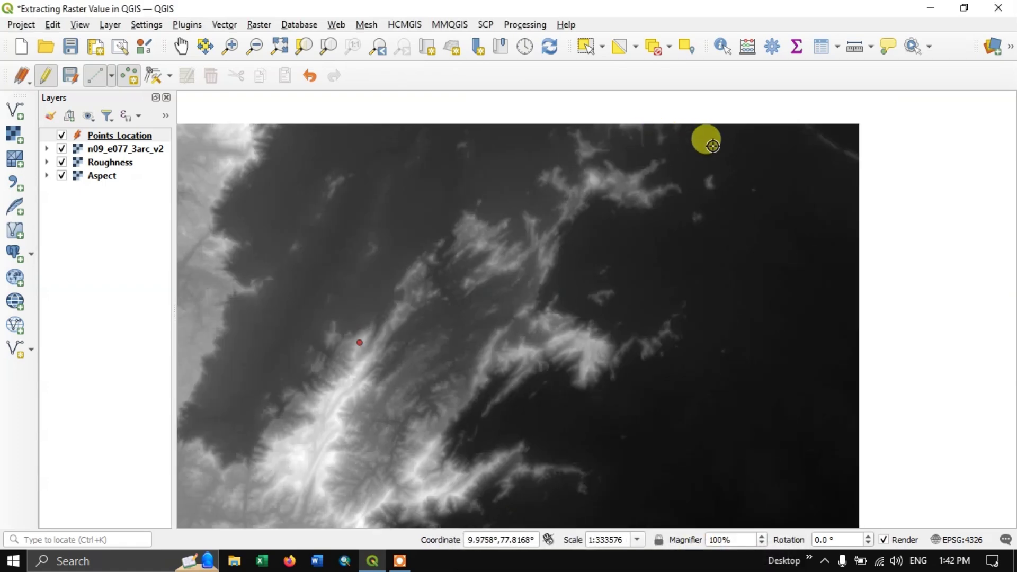
pyautogui.click(730, 169)
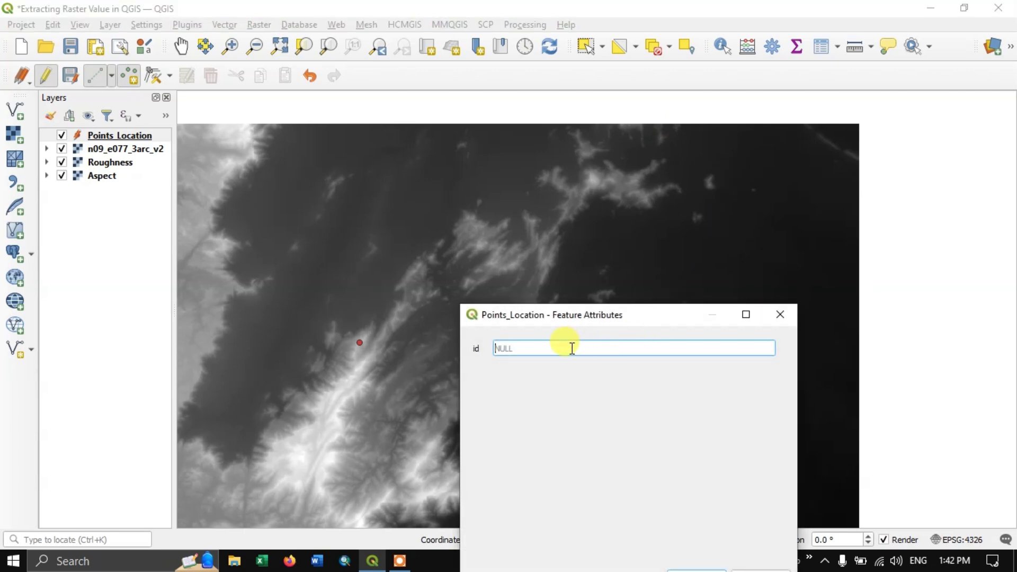
pyautogui.write('5')
pyautogui.moveTo(595, 316); pyautogui.dragTo(614, 143)
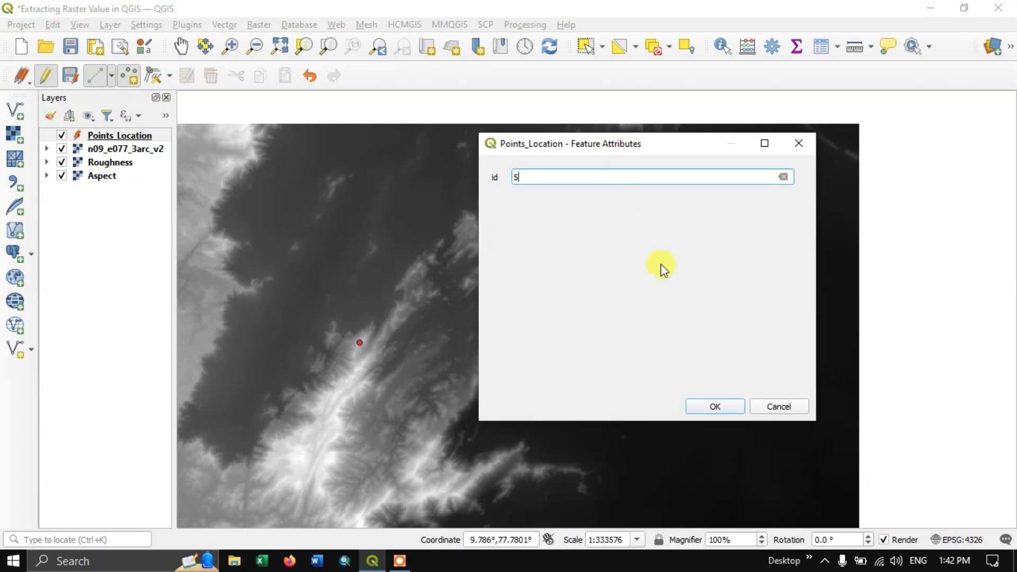
pyautogui.click(712, 408)
pyautogui.scroll(-2, 573, 243)
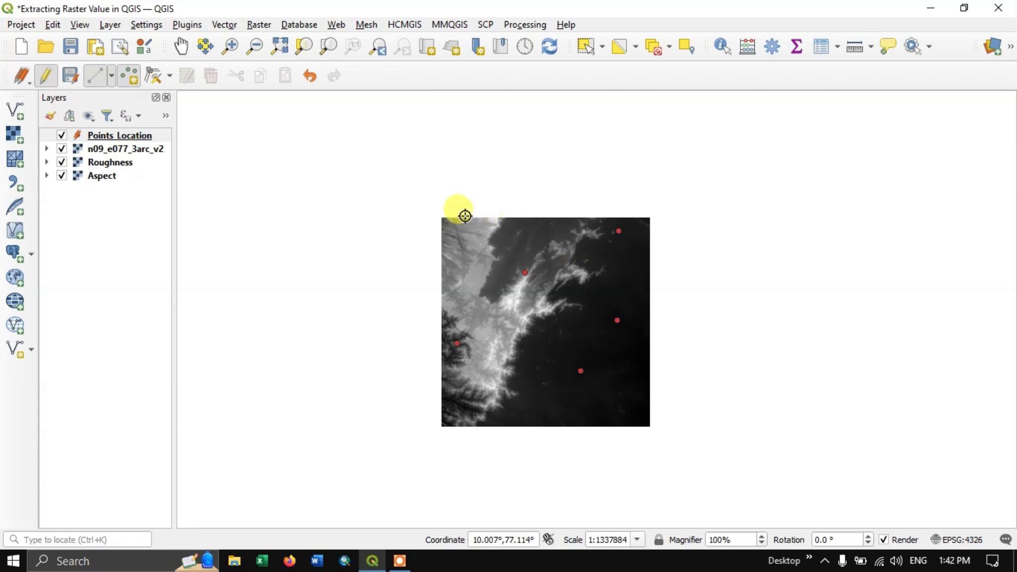
pyautogui.scroll(2, 464, 216)
pyautogui.scroll(2, 465, 216)
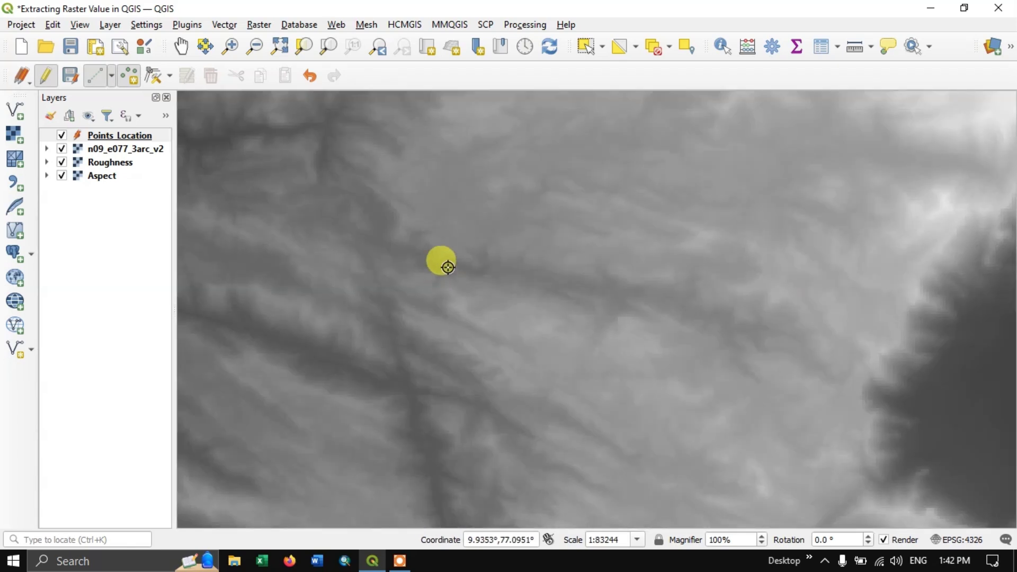
# Step: Add more sample points with ids 6, 8, 9 and 10 on the elevation raster
pyautogui.click(454, 263)
pyautogui.write('6')
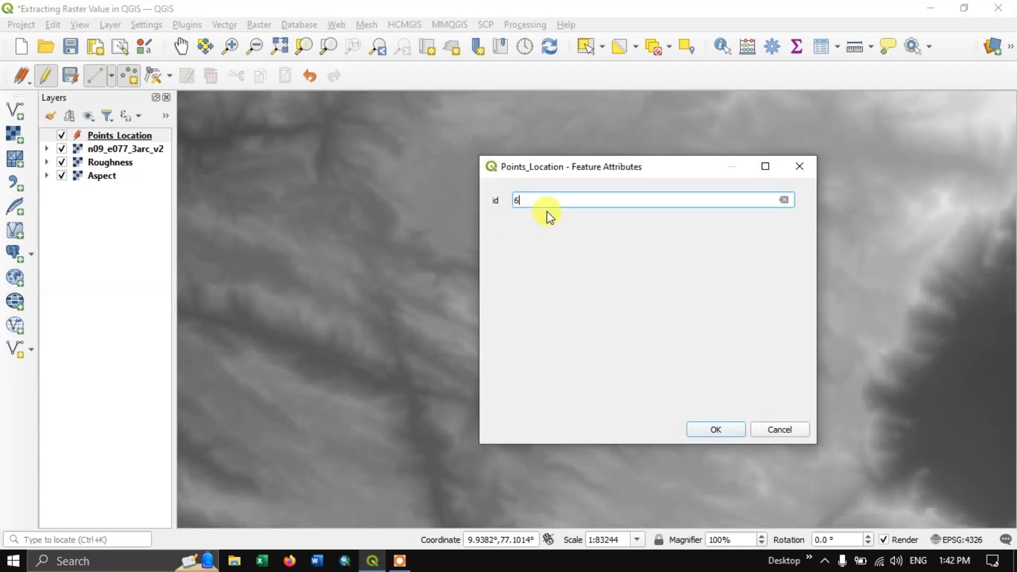
pyautogui.click(694, 425)
pyautogui.scroll(-3, 547, 229)
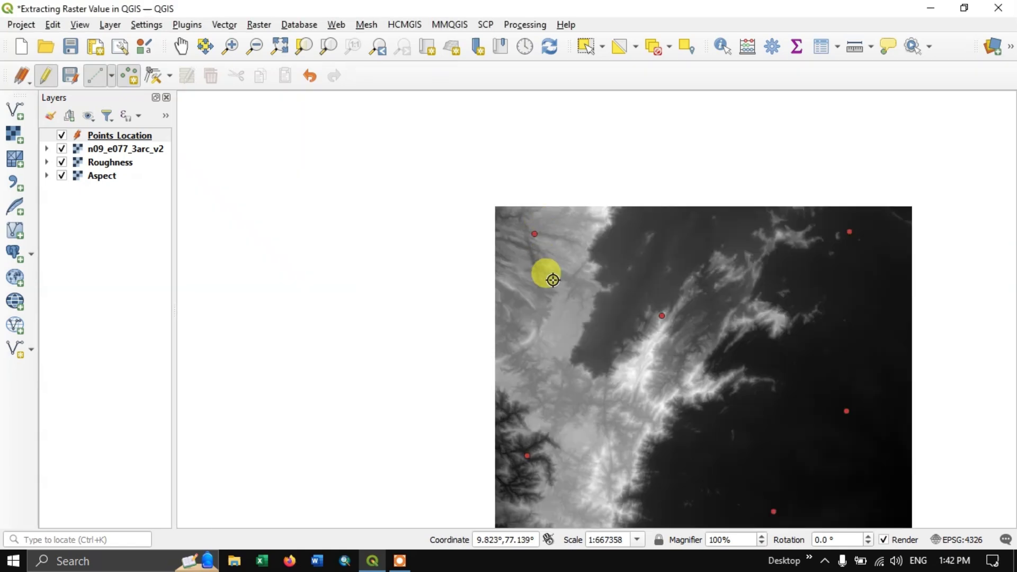
pyautogui.scroll(-1, 554, 281)
pyautogui.scroll(1, 609, 418)
pyautogui.scroll(1, 588, 420)
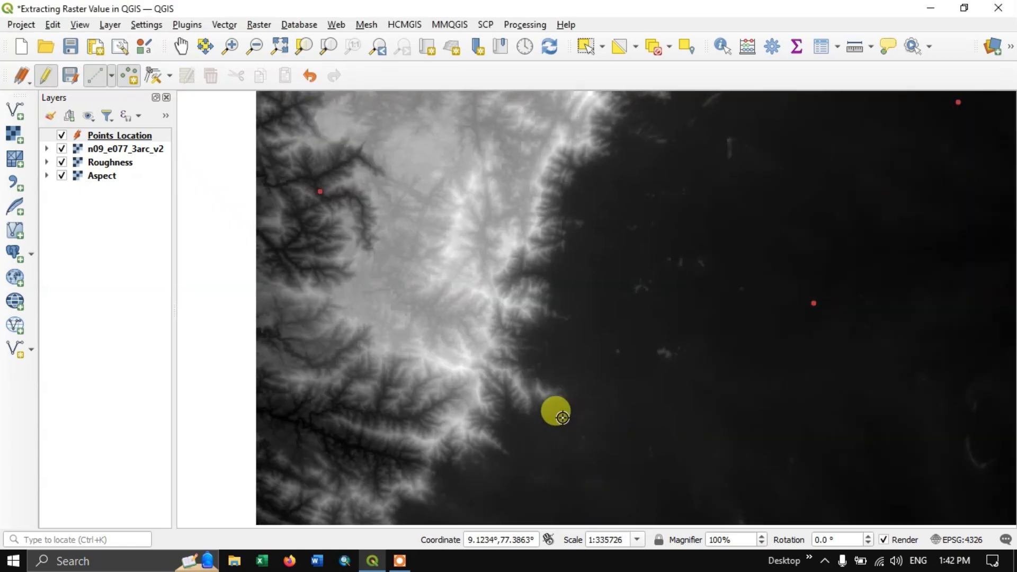
pyautogui.scroll(2, 538, 387)
pyautogui.click(544, 394)
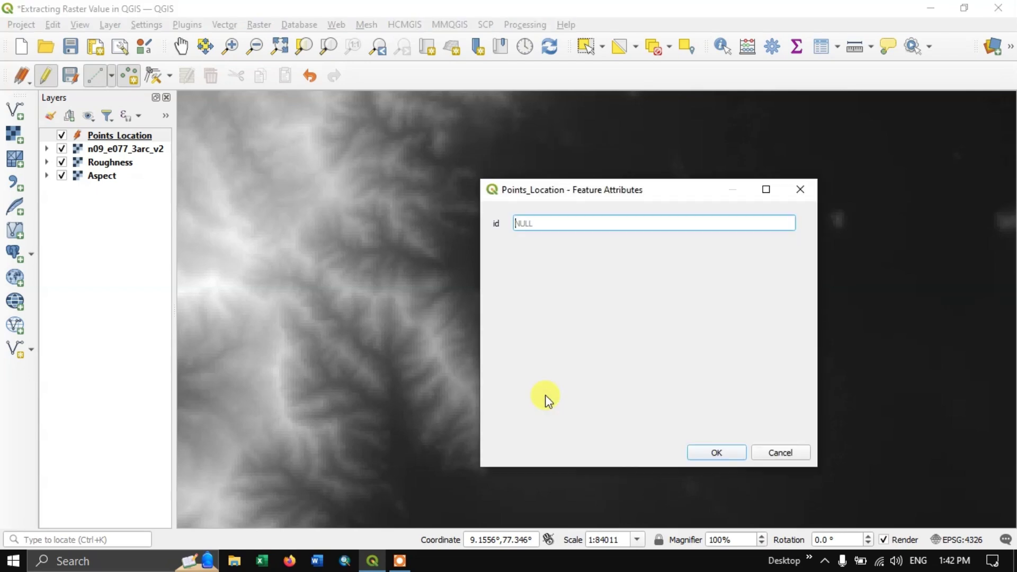
pyautogui.write('8')
pyautogui.click(702, 447)
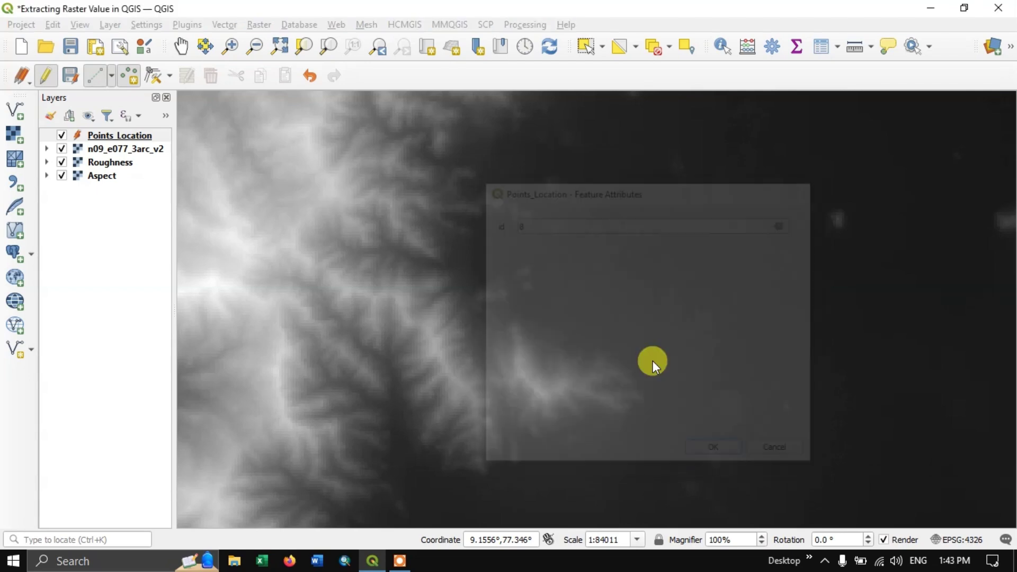
pyautogui.scroll(-3, 608, 294)
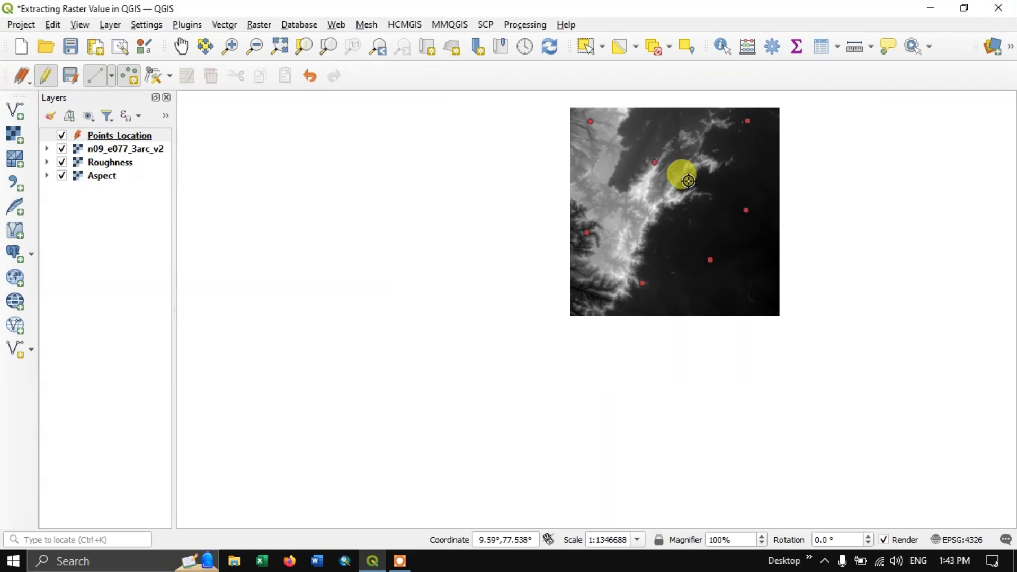
pyautogui.scroll(1, 695, 156)
pyautogui.scroll(1, 649, 208)
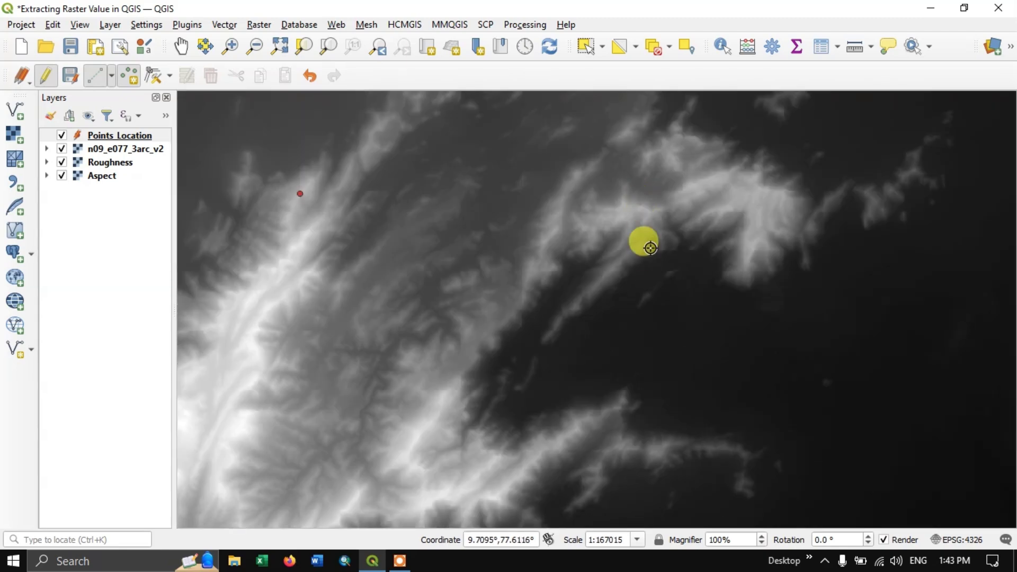
pyautogui.click(651, 301)
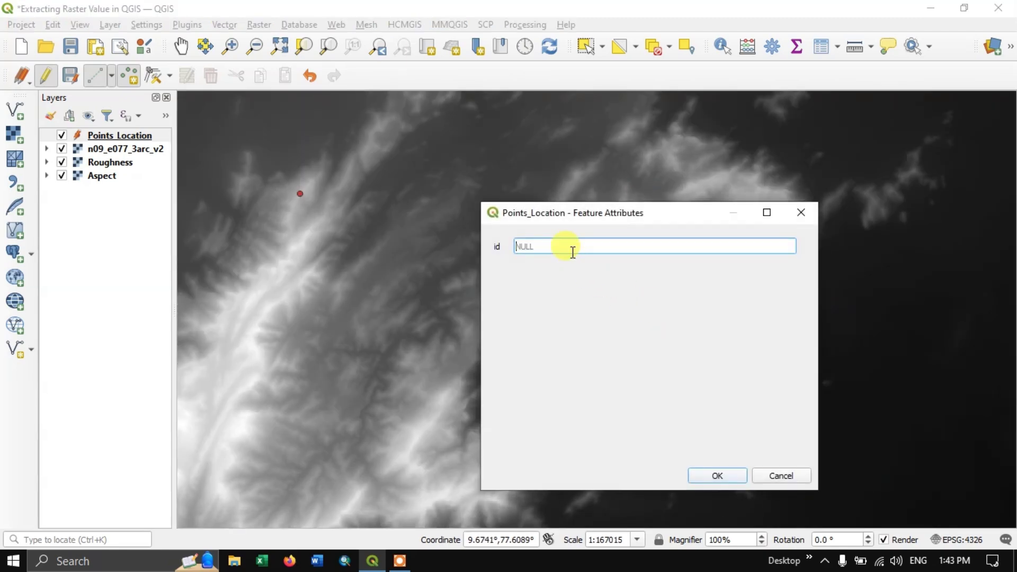
pyautogui.write('8')
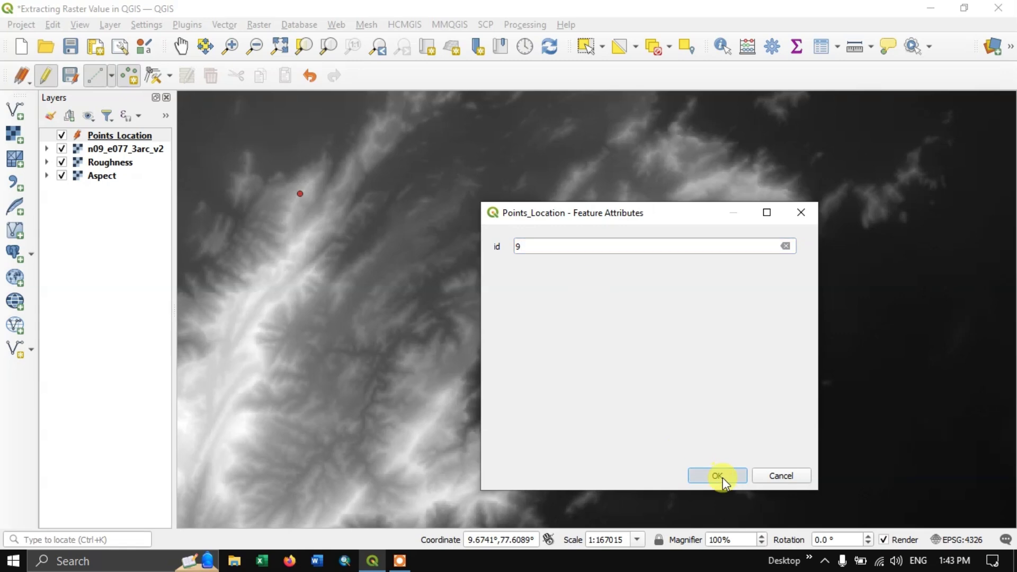
pyautogui.click(717, 475)
pyautogui.scroll(-2, 589, 239)
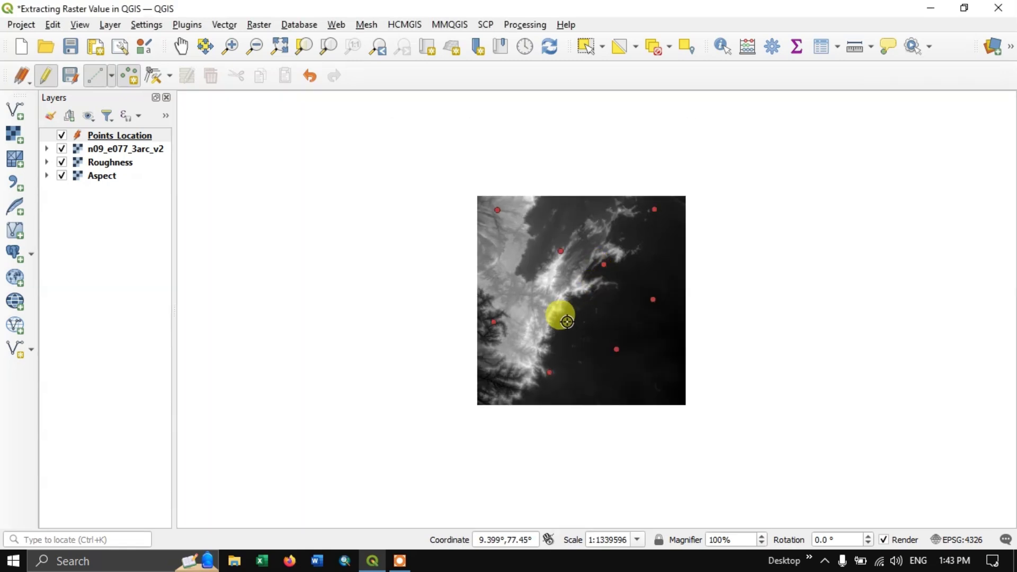
pyautogui.scroll(1, 537, 289)
pyautogui.scroll(1, 425, 208)
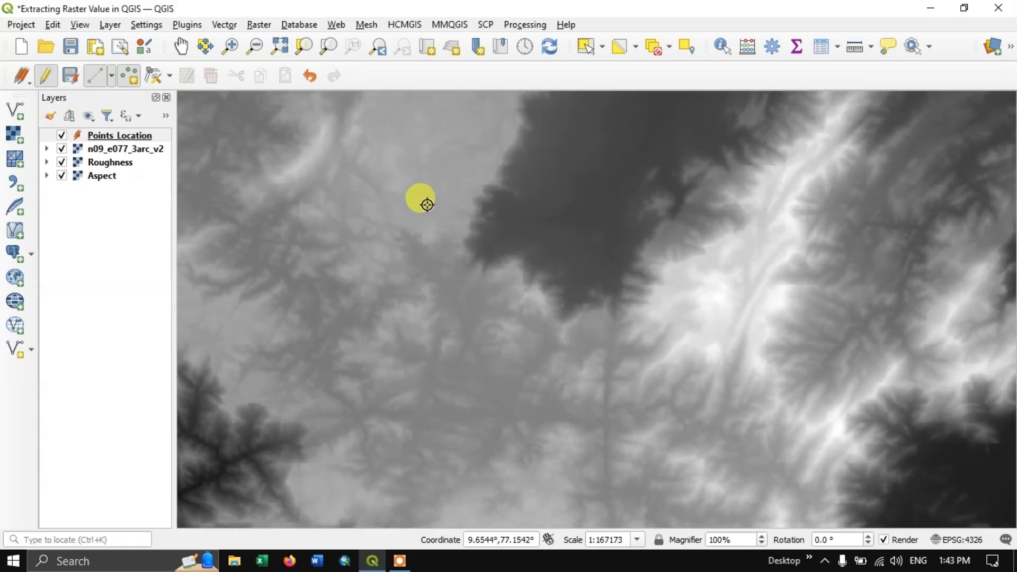
pyautogui.click(406, 230)
pyautogui.write('10')
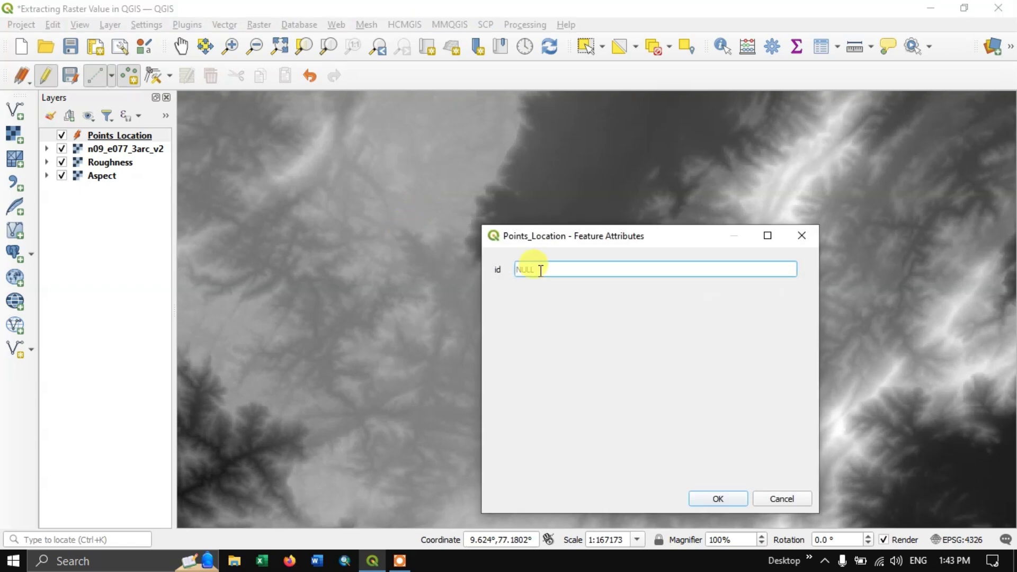
pyautogui.click(712, 501)
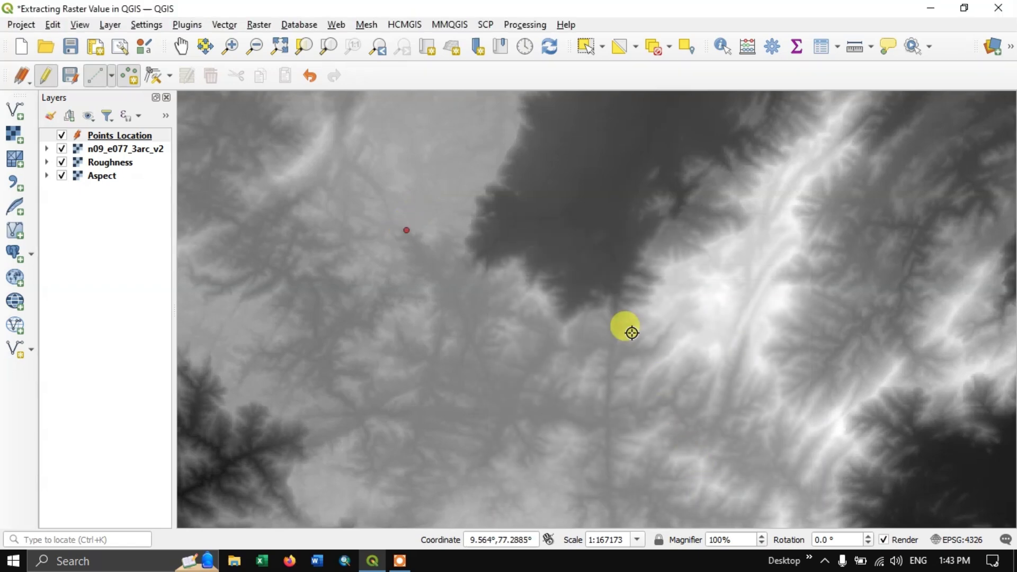
pyautogui.click(69, 74)
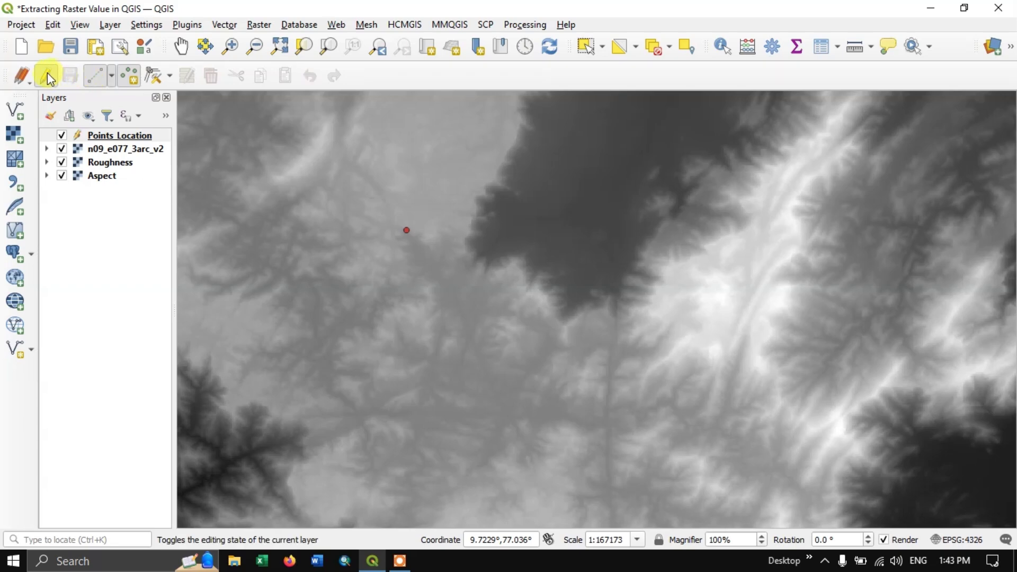
pyautogui.click(46, 76)
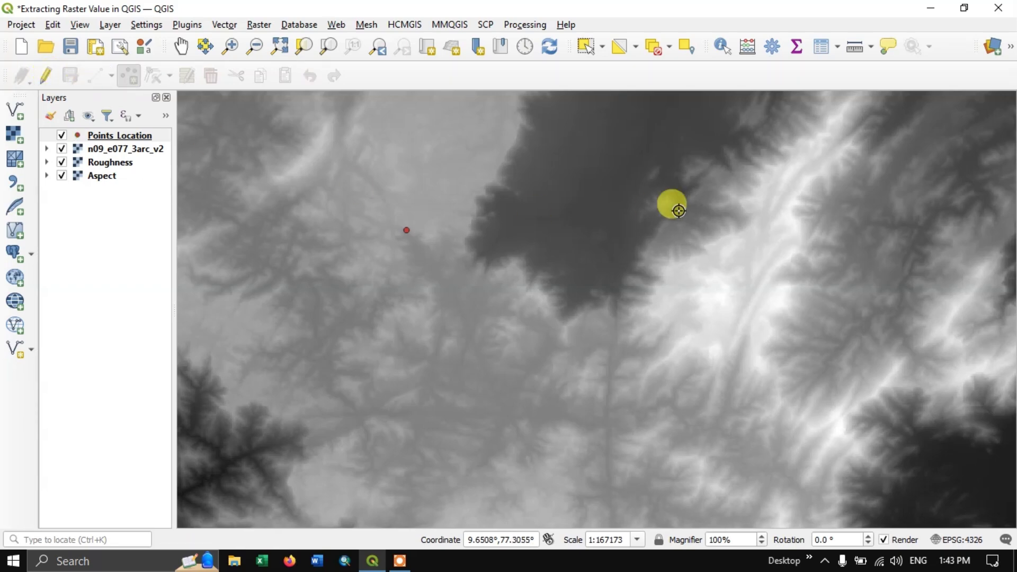
pyautogui.scroll(-2, 678, 210)
pyautogui.scroll(-1, 559, 236)
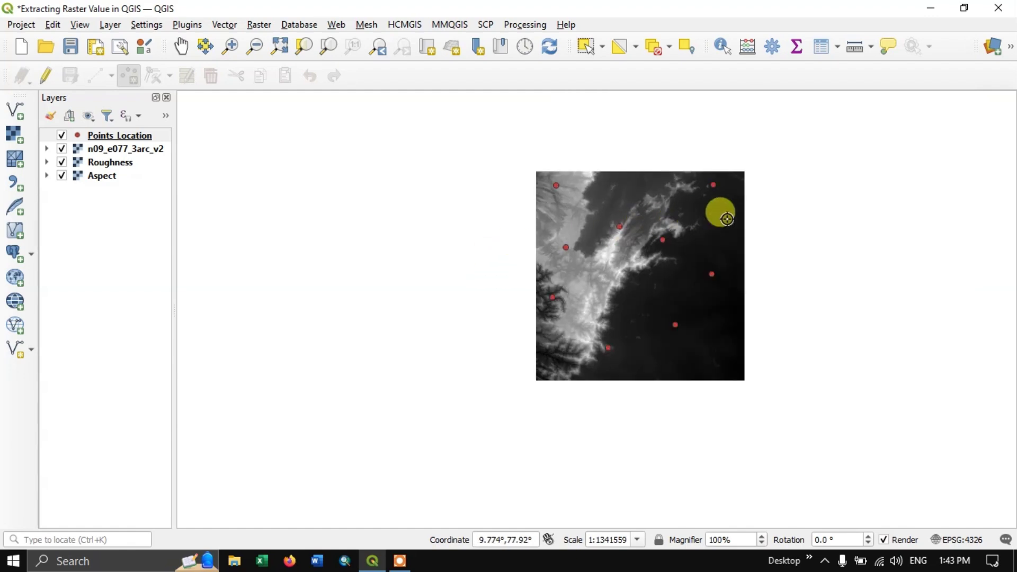
pyautogui.scroll(1, 723, 215)
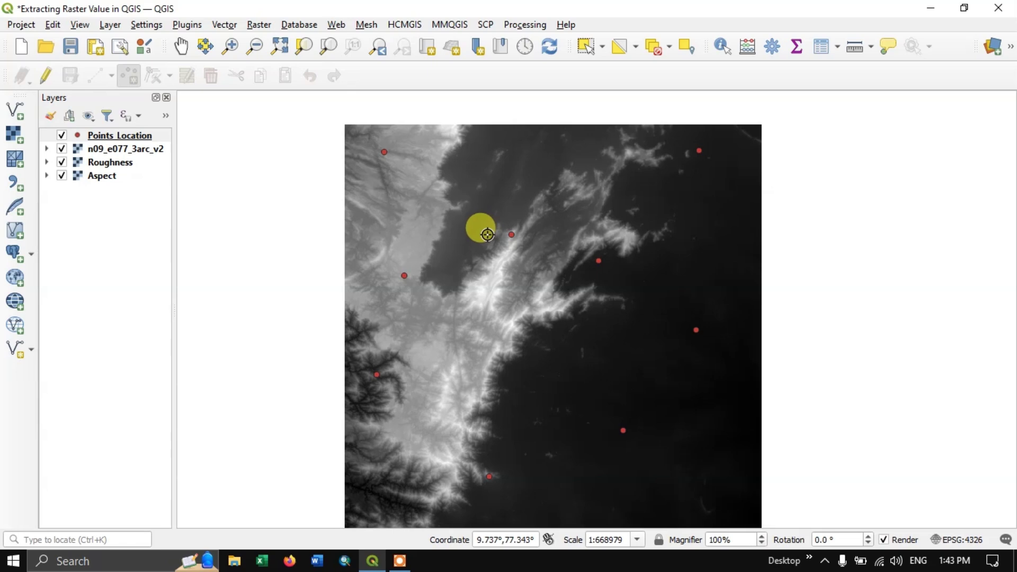
pyautogui.scroll(2, 400, 282)
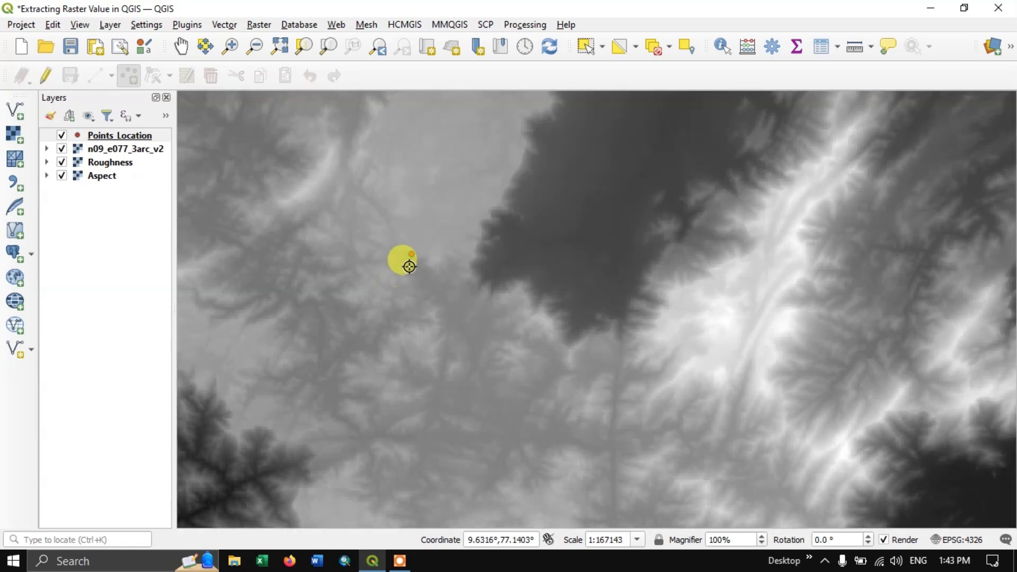
pyautogui.scroll(2, 409, 266)
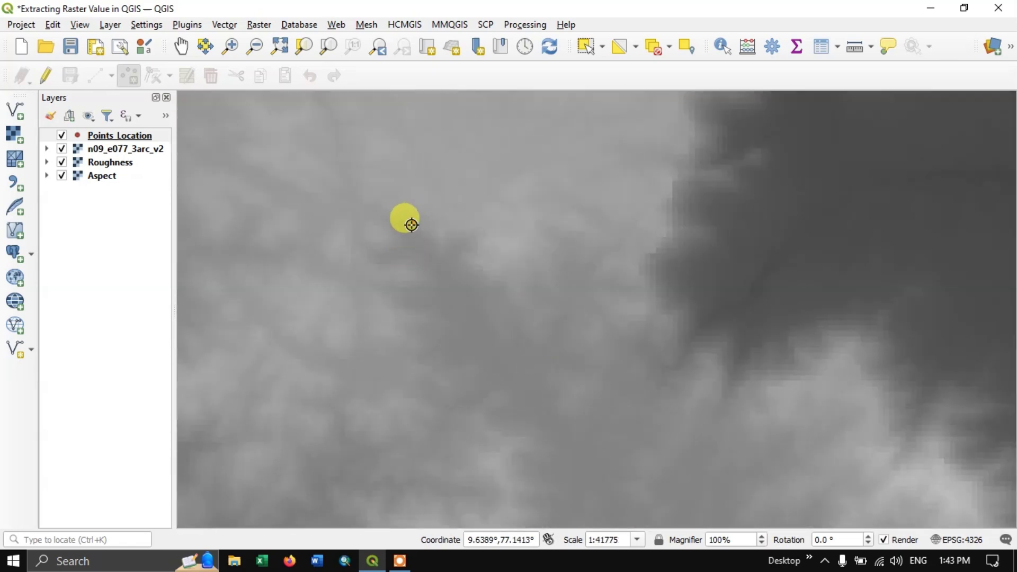
pyautogui.scroll(-3, 412, 223)
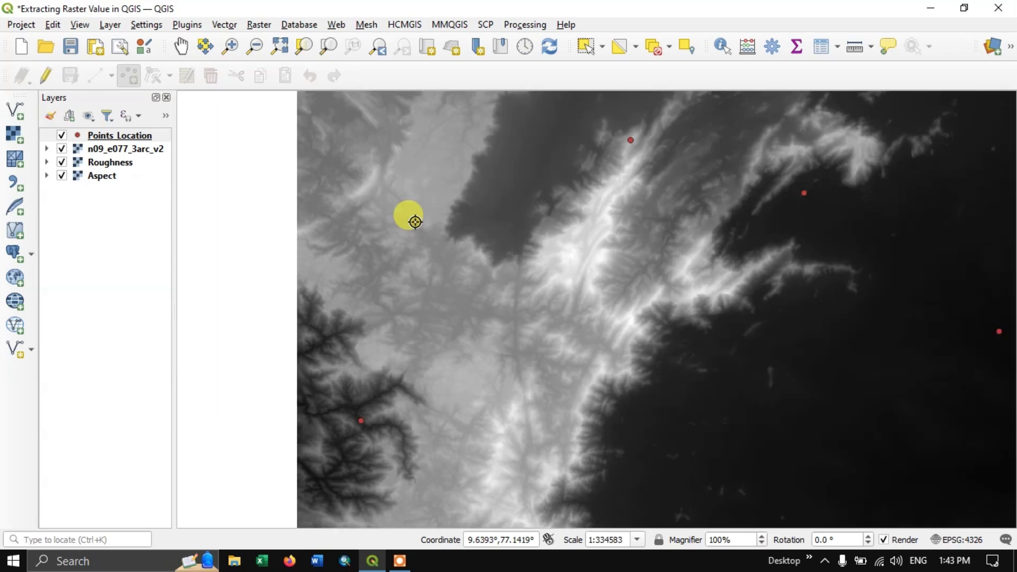
pyautogui.scroll(-1, 415, 222)
pyautogui.scroll(-1, 415, 221)
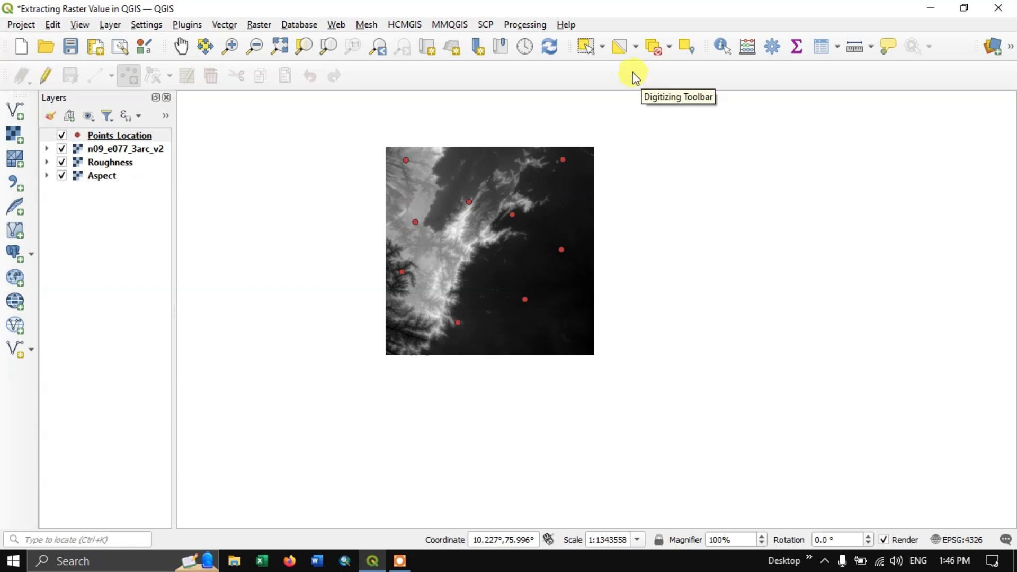
# Step: Show the Plugins Toolbar and launch the Point Sampling Tool for Points_Location
pyautogui.rightClick(633, 73)
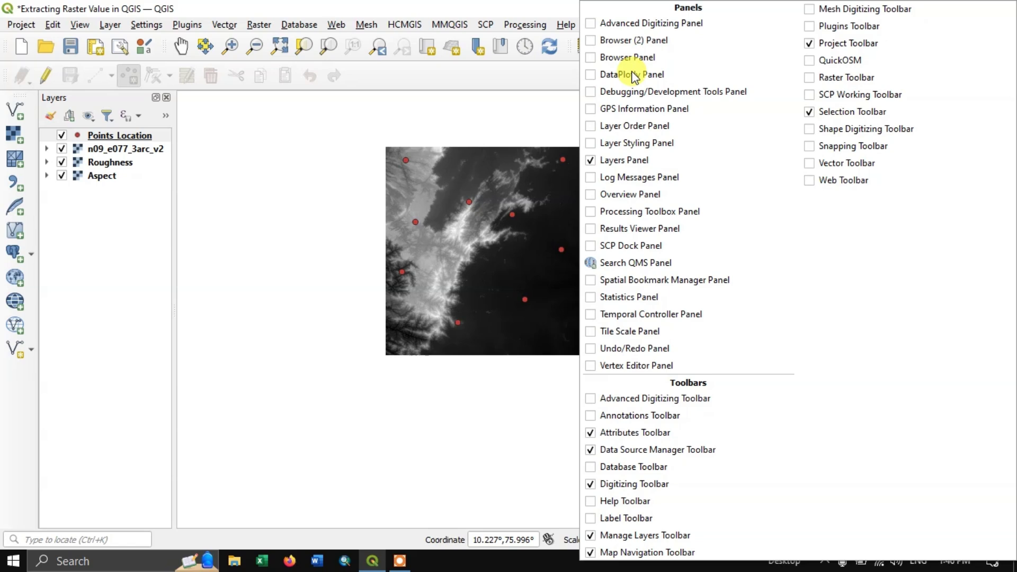
pyautogui.rightClick(551, 69)
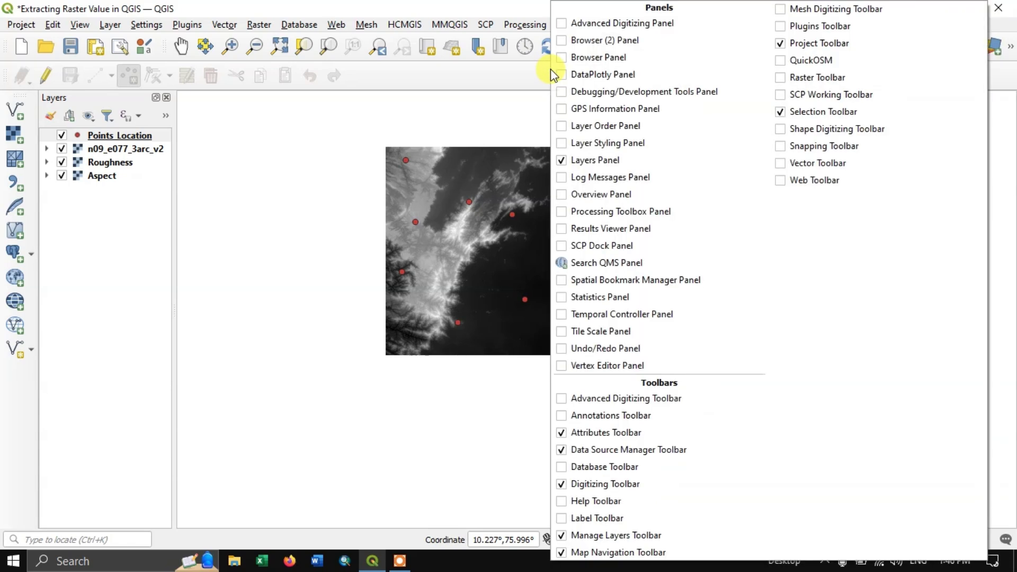
pyautogui.click(778, 27)
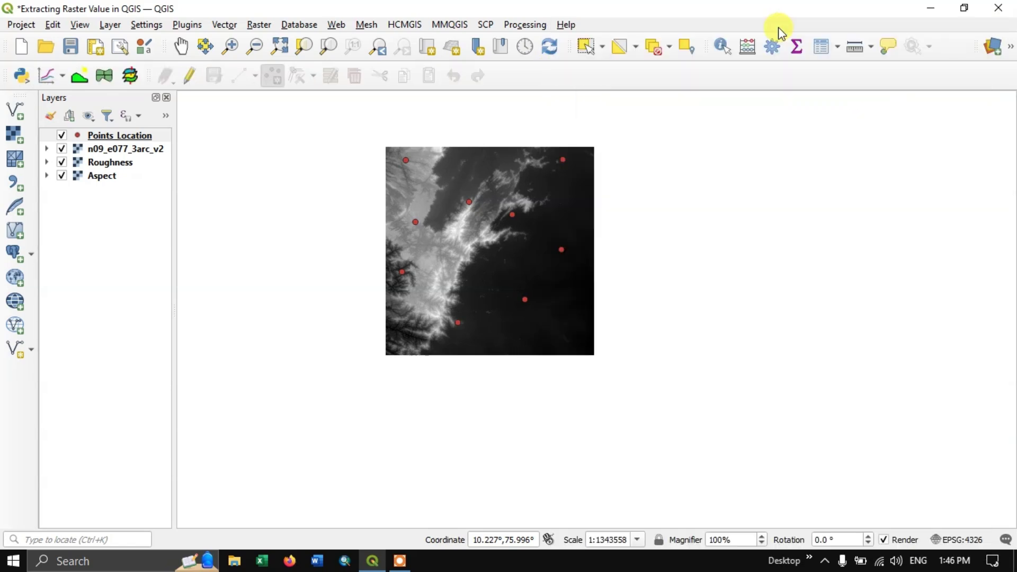
pyautogui.click(129, 75)
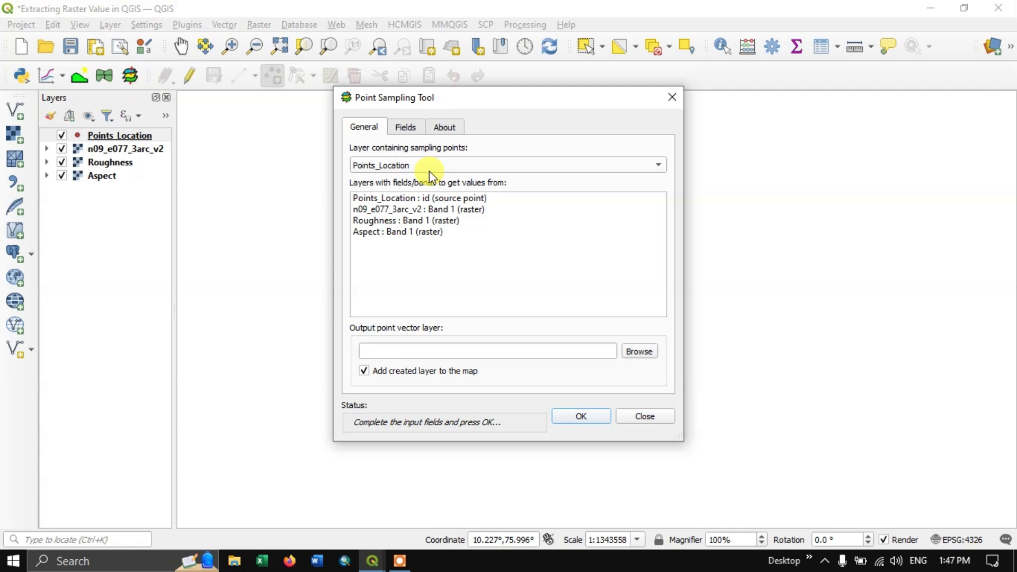
# Step: Keep Points_Location as sampling layer and select the n09_e077_3arc_v2, Roughness and Aspect bands
pyautogui.click(402, 163)
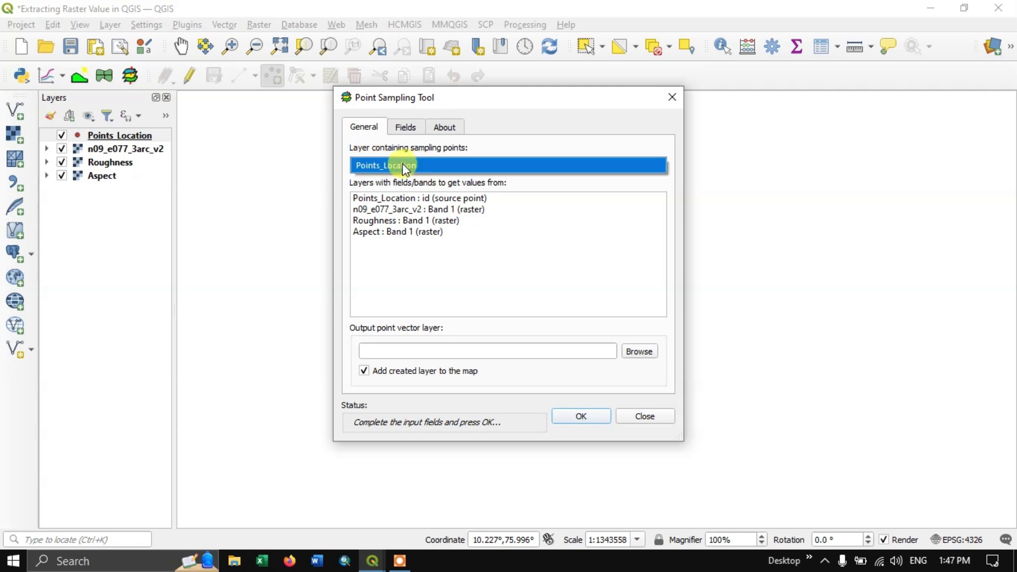
pyautogui.click(389, 167)
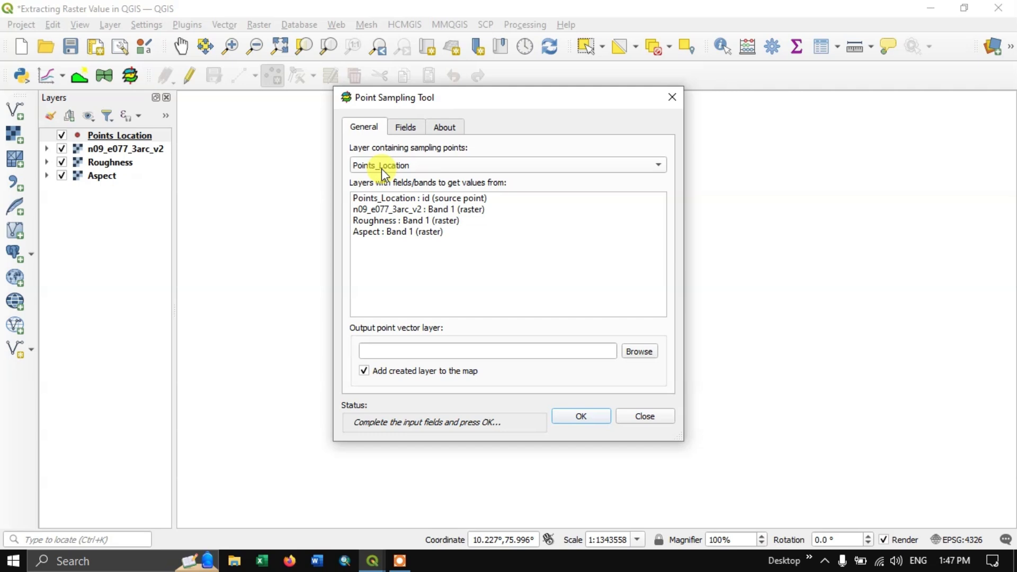
pyautogui.press('Down')
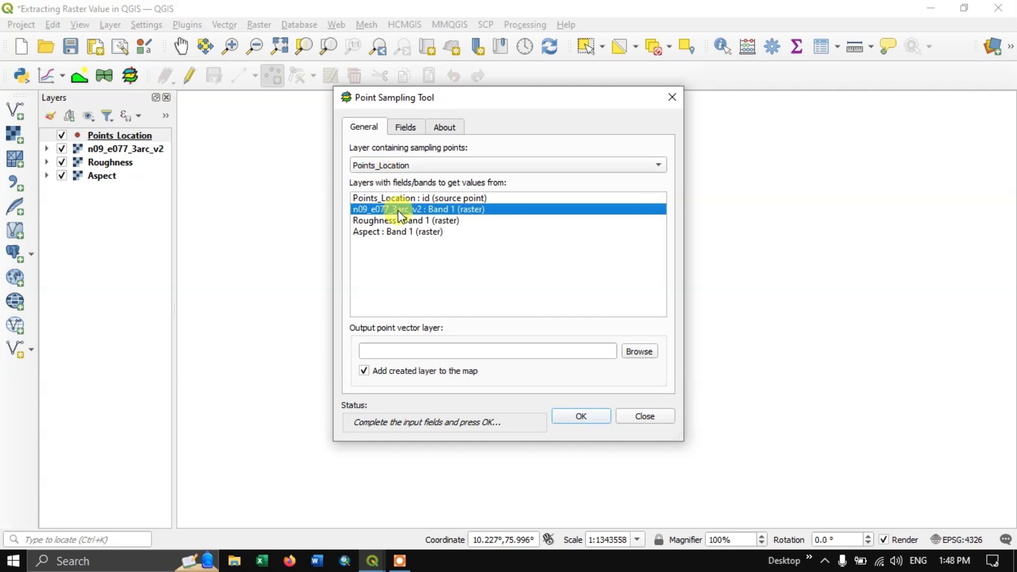
pyautogui.click(396, 220)
pyautogui.click(396, 211)
pyautogui.click(405, 129)
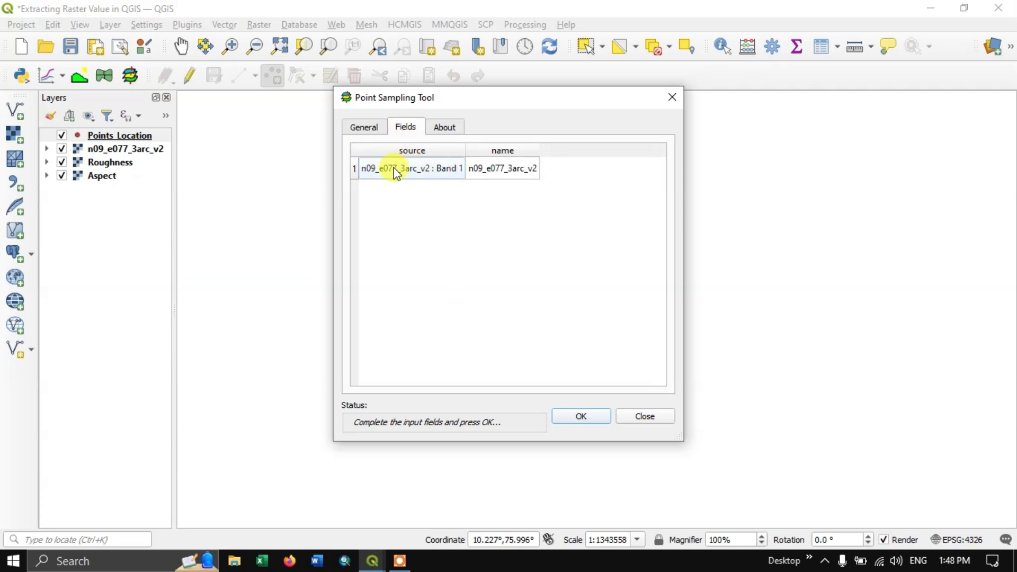
pyautogui.click(364, 129)
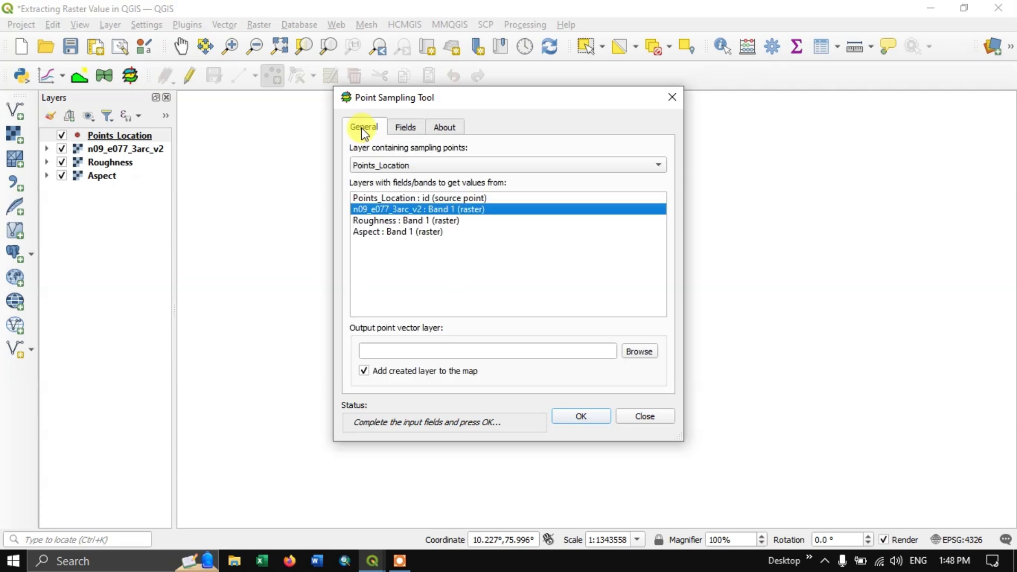
pyautogui.keyDown('ctrl'); pyautogui.click(390, 220); pyautogui.keyUp('ctrl')
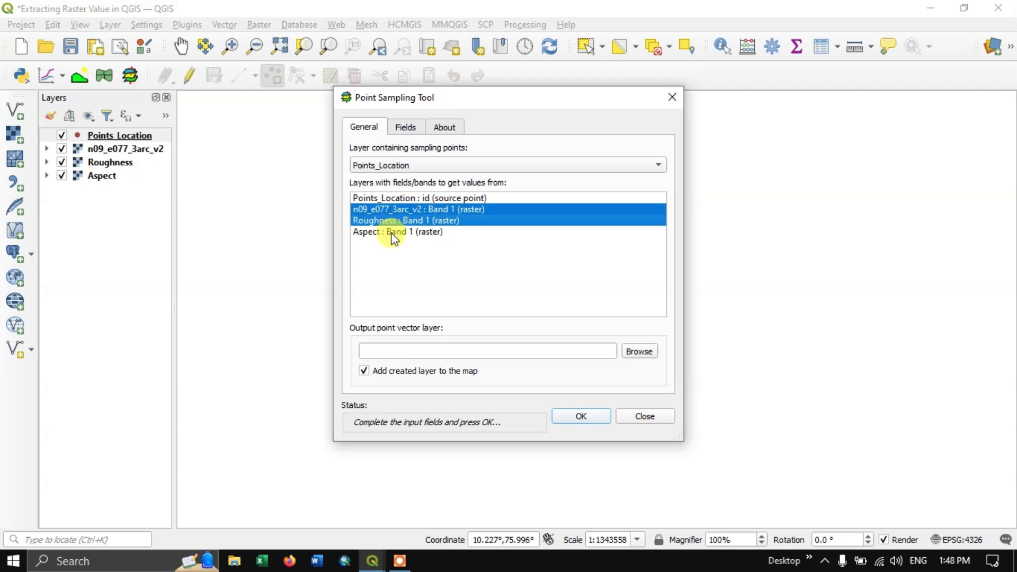
pyautogui.keyDown('ctrl'); pyautogui.click(392, 233); pyautogui.keyUp('ctrl')
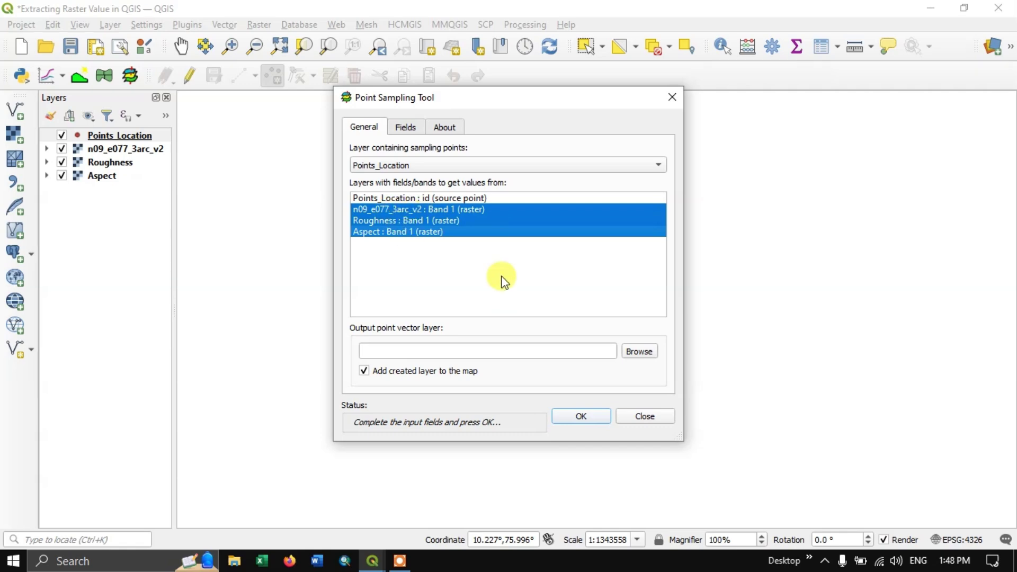
# Step: Run the sampling into a Raster_values shapefile and close the Point Sampling Tool
pyautogui.click(635, 352)
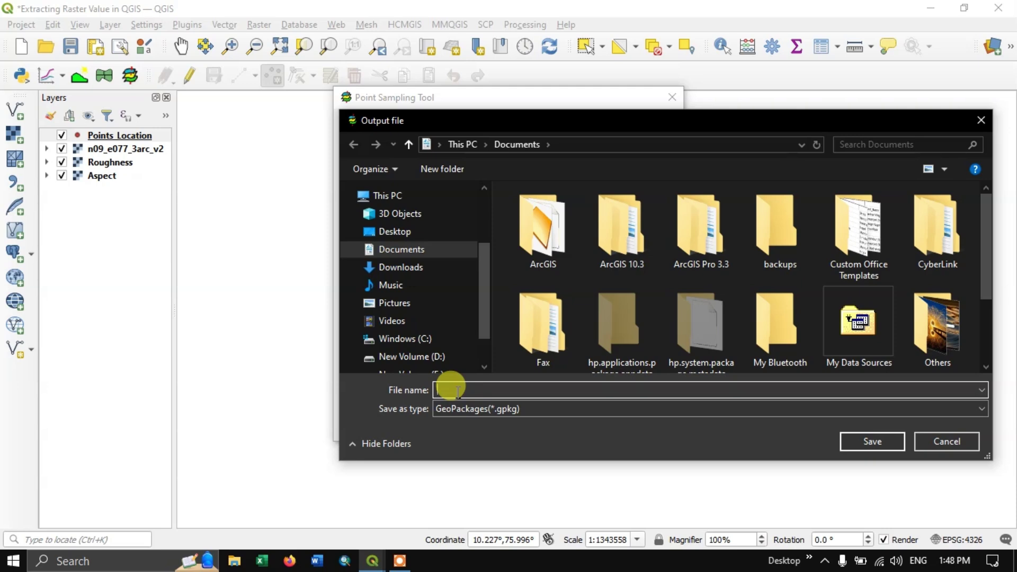
pyautogui.write('Rast')
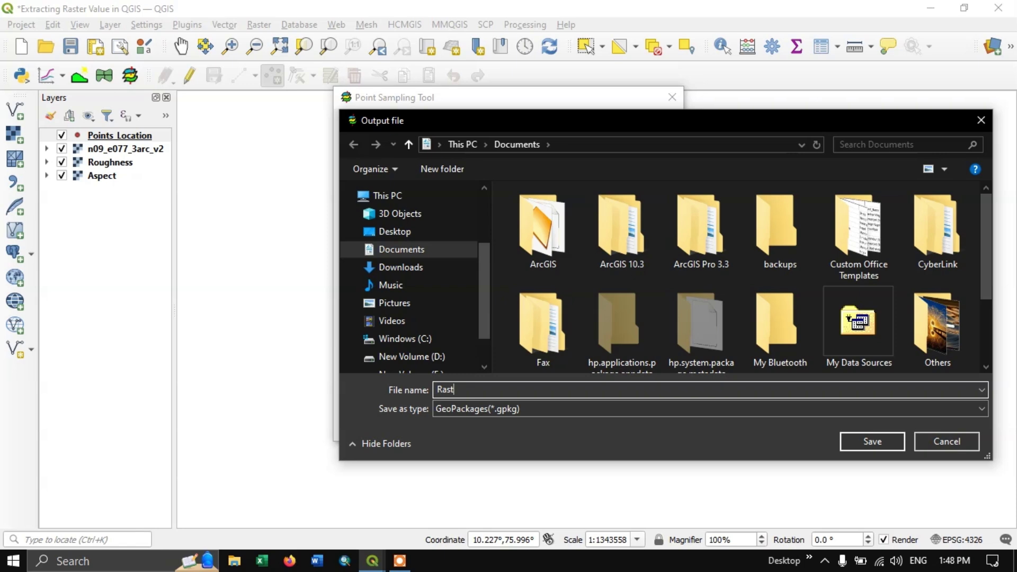
pyautogui.write('er_v')
pyautogui.write('alues')
pyautogui.click(501, 415)
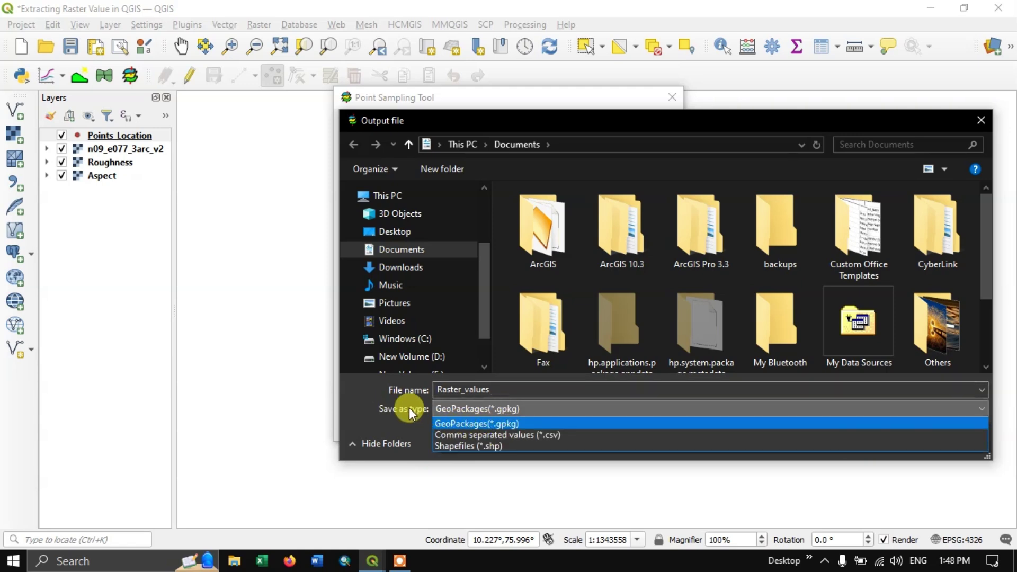
pyautogui.click(461, 449)
pyautogui.click(871, 443)
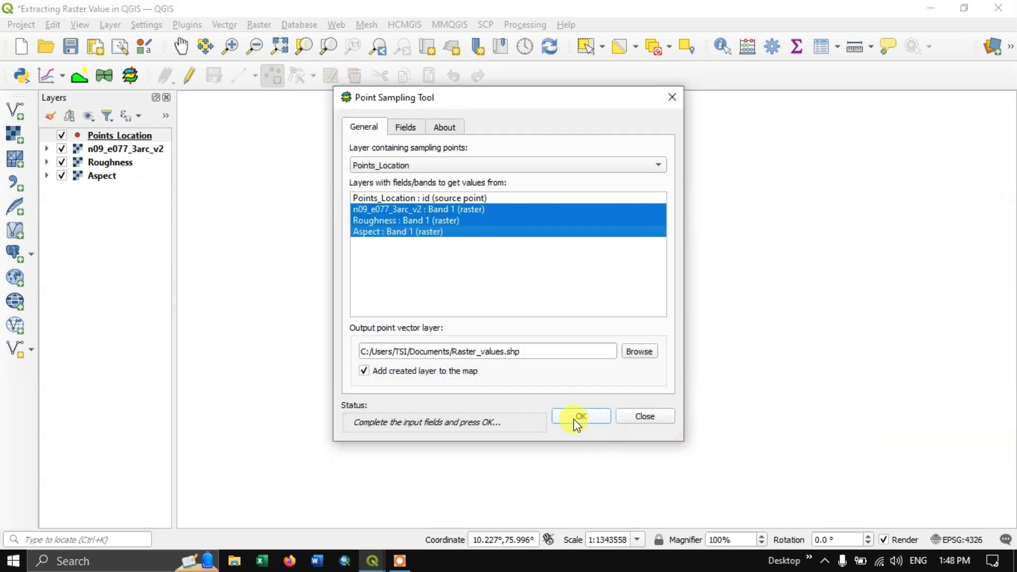
pyautogui.click(574, 417)
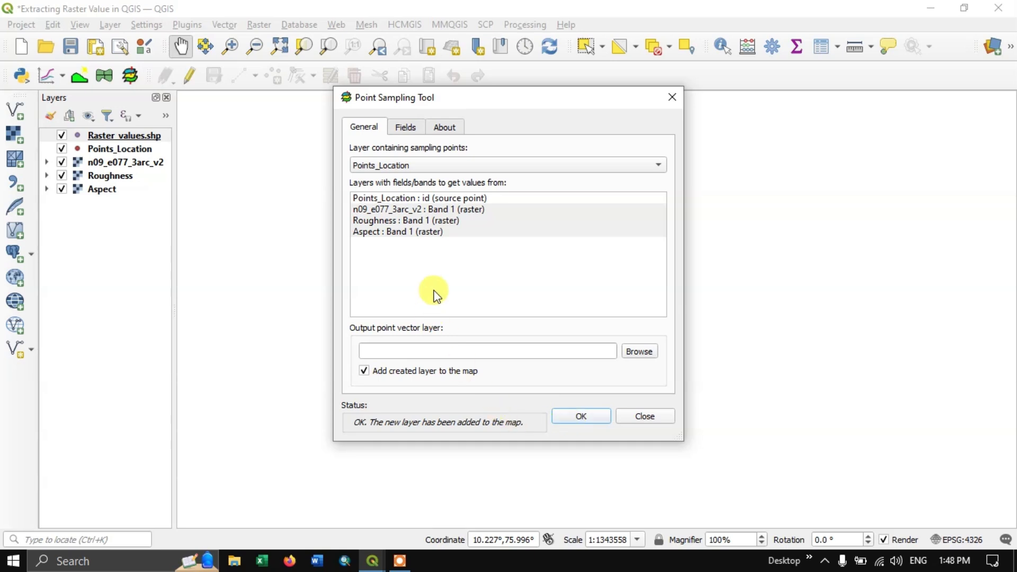
pyautogui.click(673, 98)
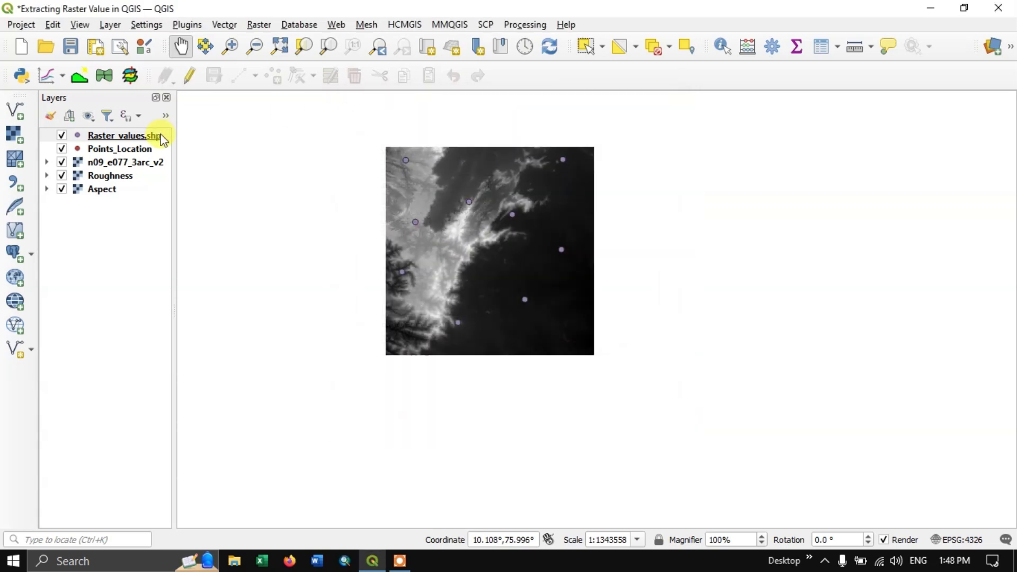
# Step: Show Raster_values' attribute table beside the map and select its first record
pyautogui.click(141, 135)
pyautogui.rightClick(140, 136)
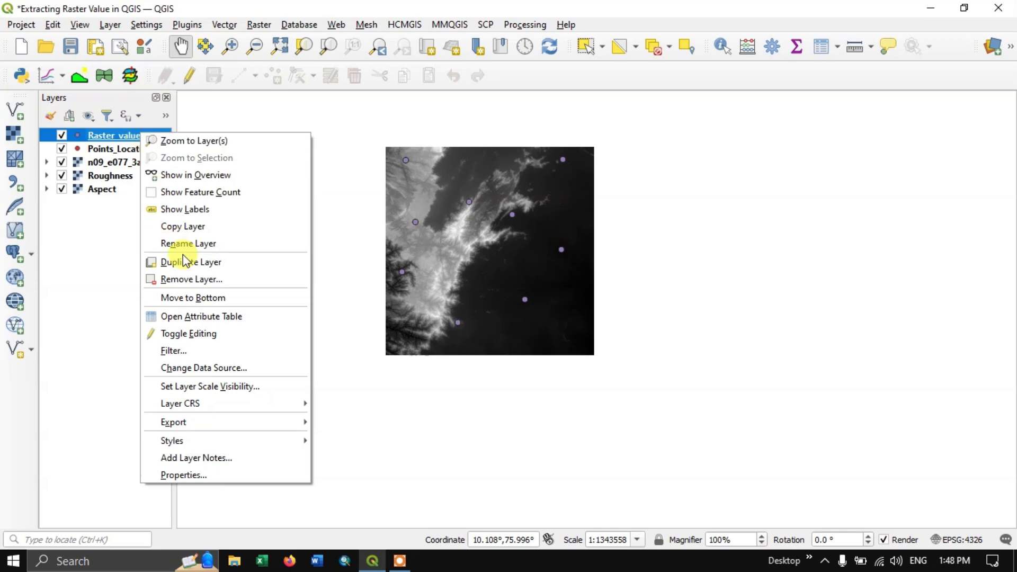
pyautogui.click(197, 316)
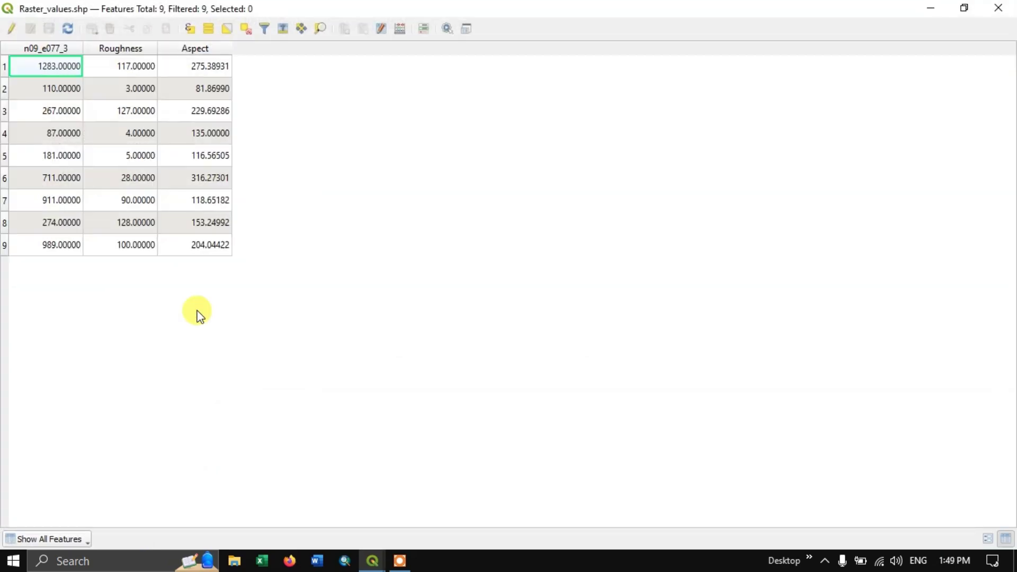
pyautogui.moveTo(415, 6); pyautogui.dragTo(829, 126)
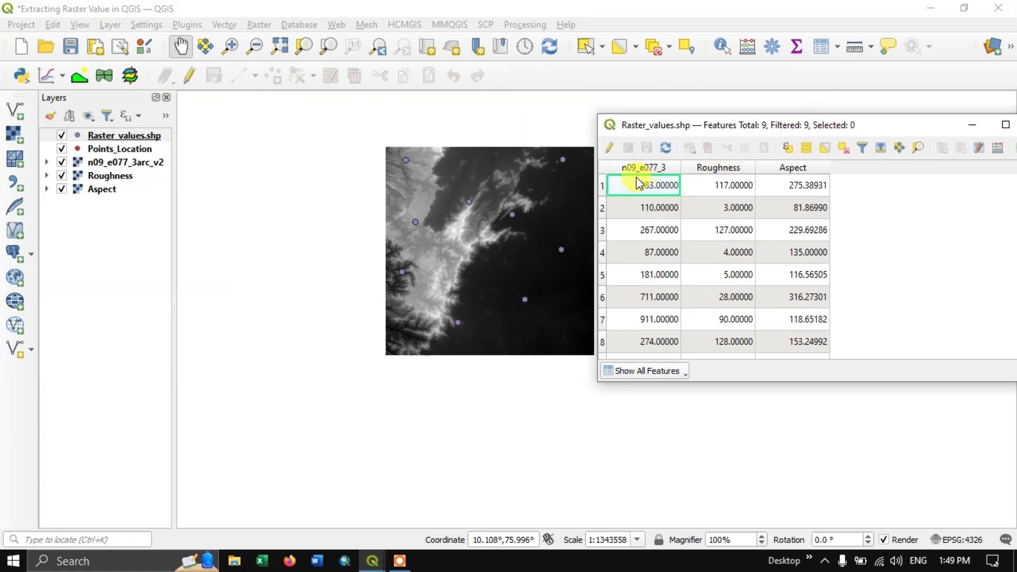
pyautogui.click(95, 164)
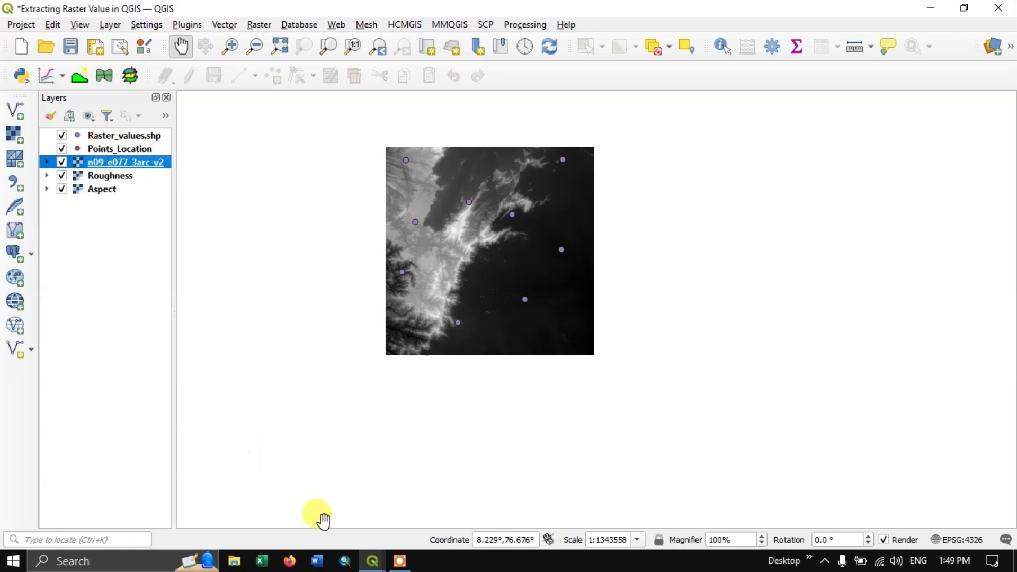
pyautogui.click(370, 561)
pyautogui.click(398, 525)
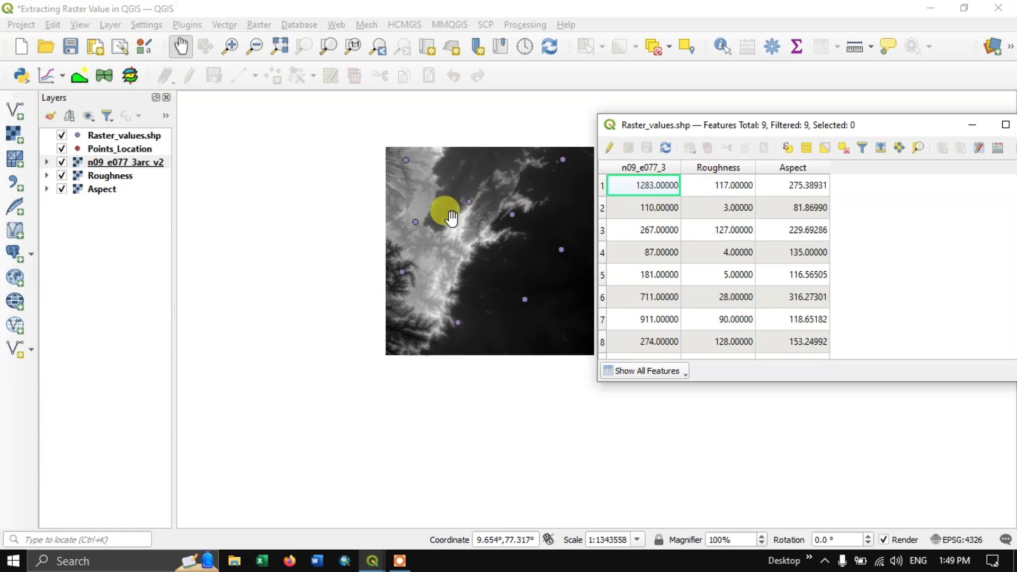
pyautogui.click(602, 185)
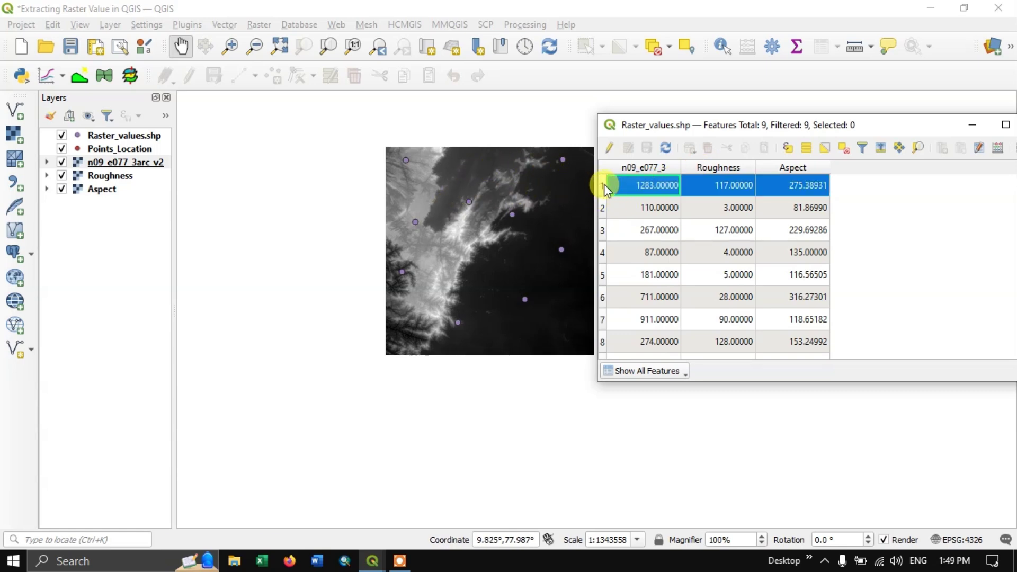